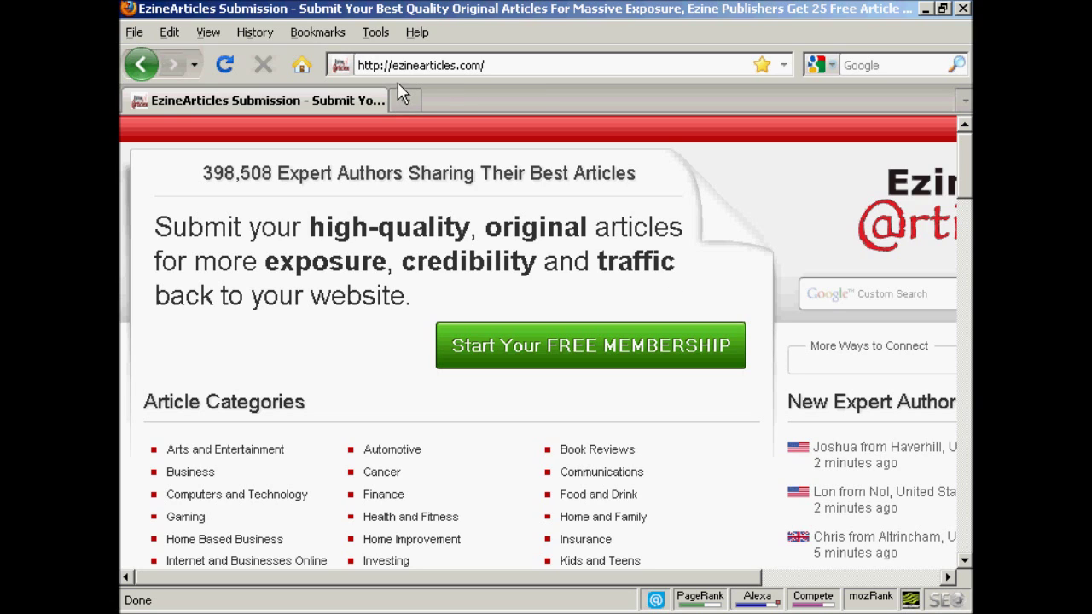
Open the free membership signup form and fill in the e-mail address and account password, each with its verification field.
{"action": "left_click", "coordinate": [596, 359]}
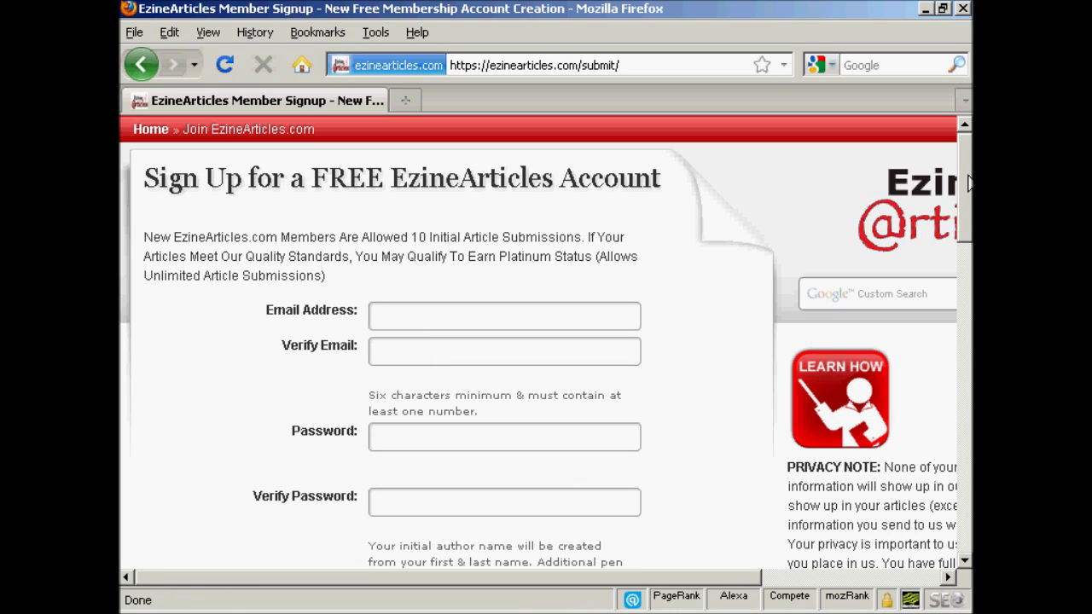
{"action": "left_click_drag", "start_coordinate": [968, 182], "coordinate": [969, 376]}
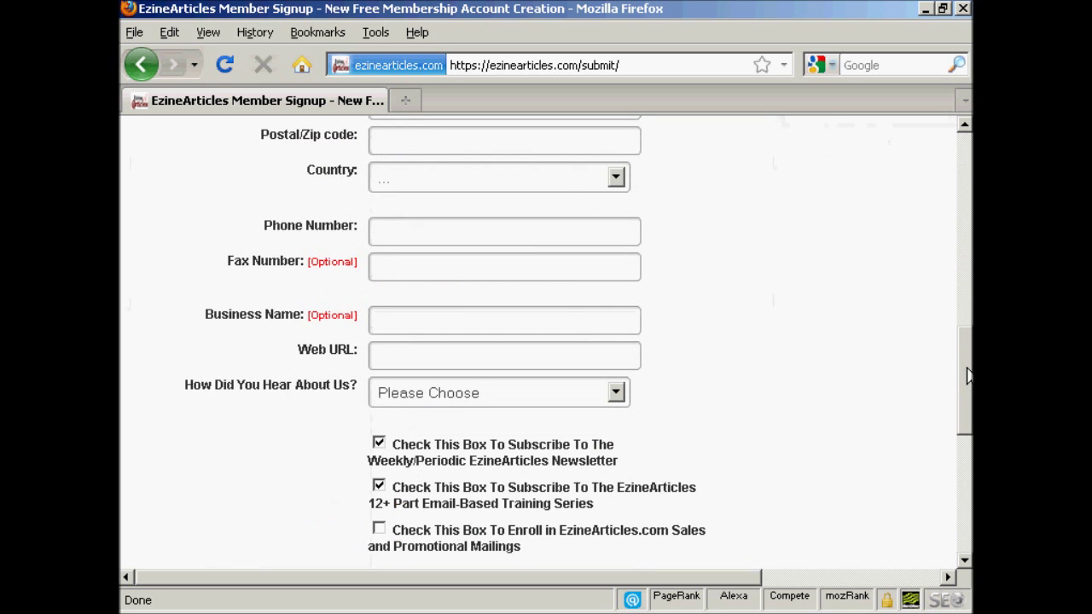
{"action": "scroll", "coordinate": [685, 304], "scroll_direction": "up", "scroll_amount": 15}
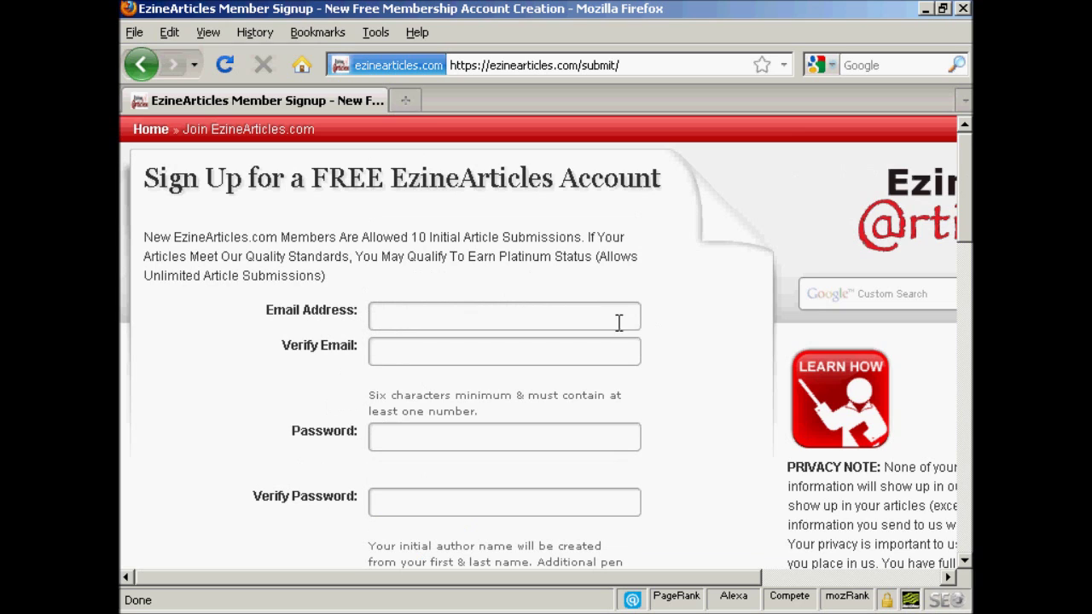
{"action": "left_click", "coordinate": [492, 315]}
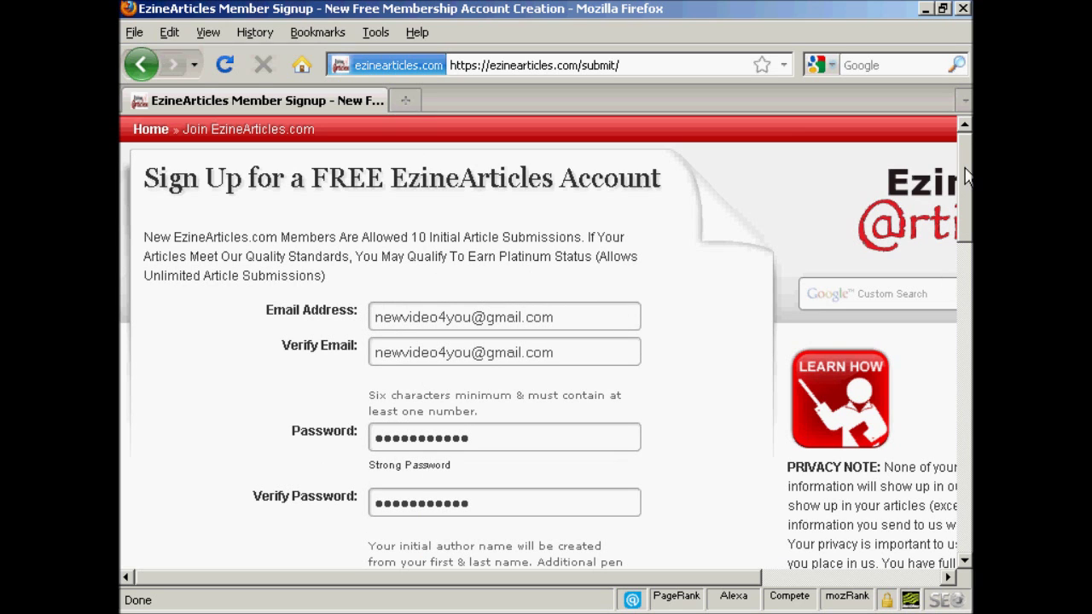
Complete the signup form with Google as the referral source and the human-check slider at 4, and create the account.
{"action": "left_click_drag", "start_coordinate": [966, 175], "coordinate": [969, 420]}
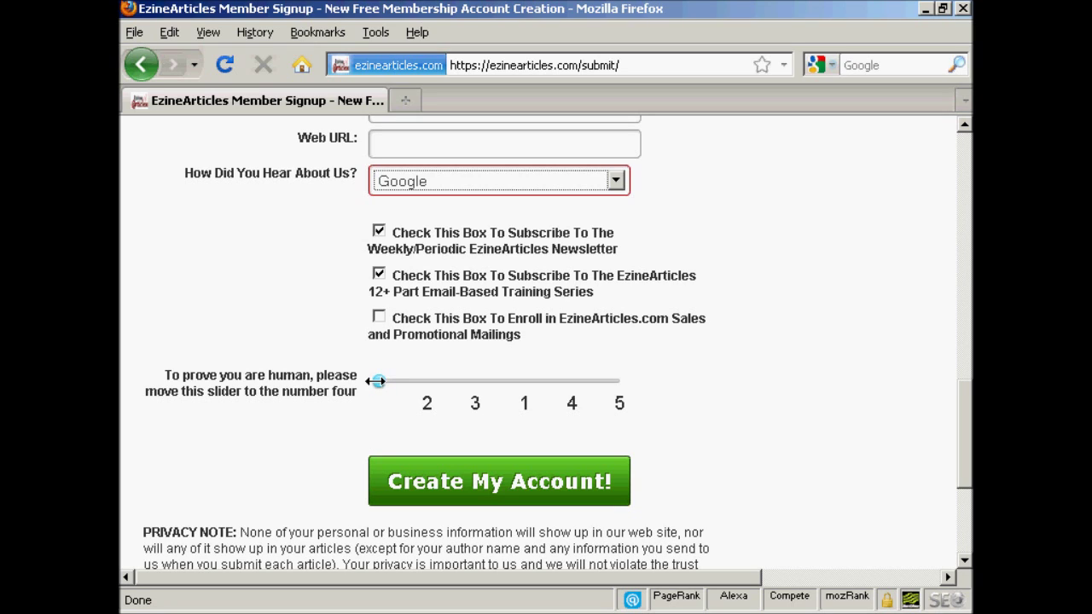
{"action": "left_click_drag", "start_coordinate": [378, 381], "coordinate": [580, 380]}
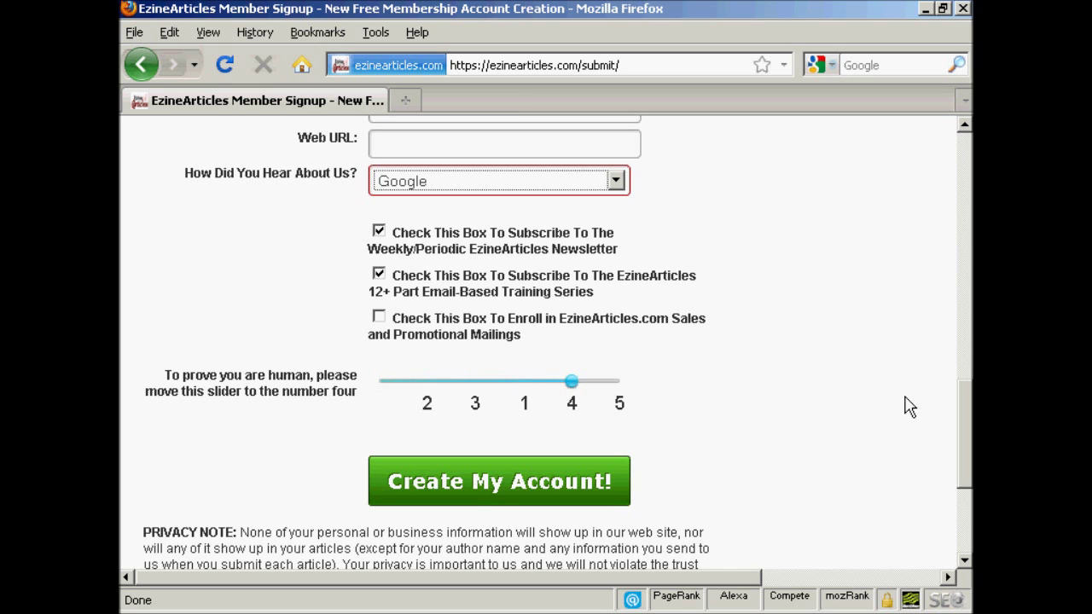
{"action": "left_click", "coordinate": [523, 497]}
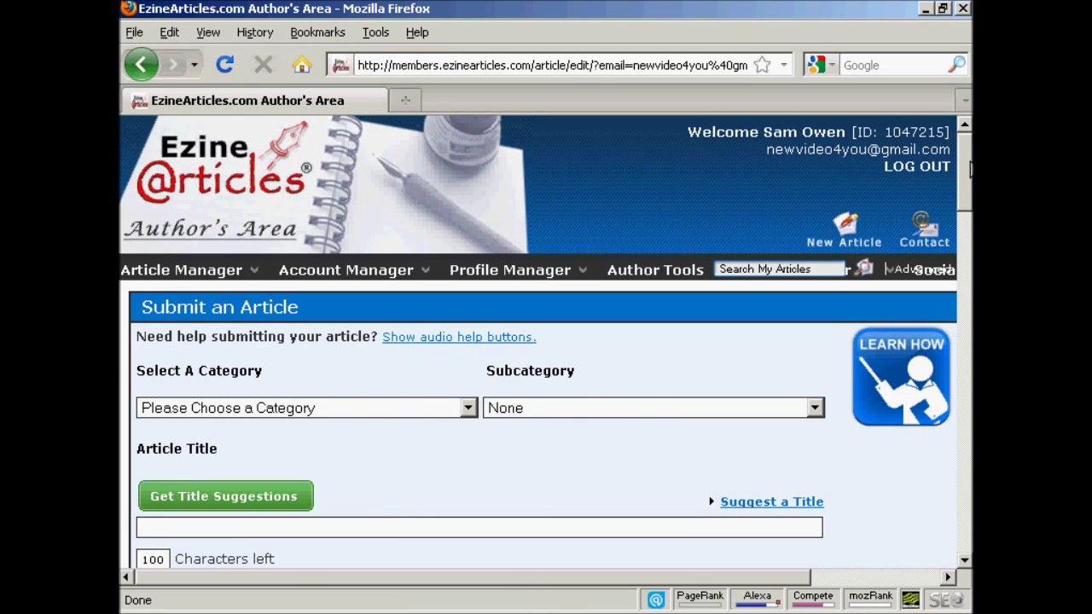
Set the article's category to Business and its subcategory to Marketing on the submission form.
{"action": "left_click_drag", "start_coordinate": [966, 171], "coordinate": [971, 202]}
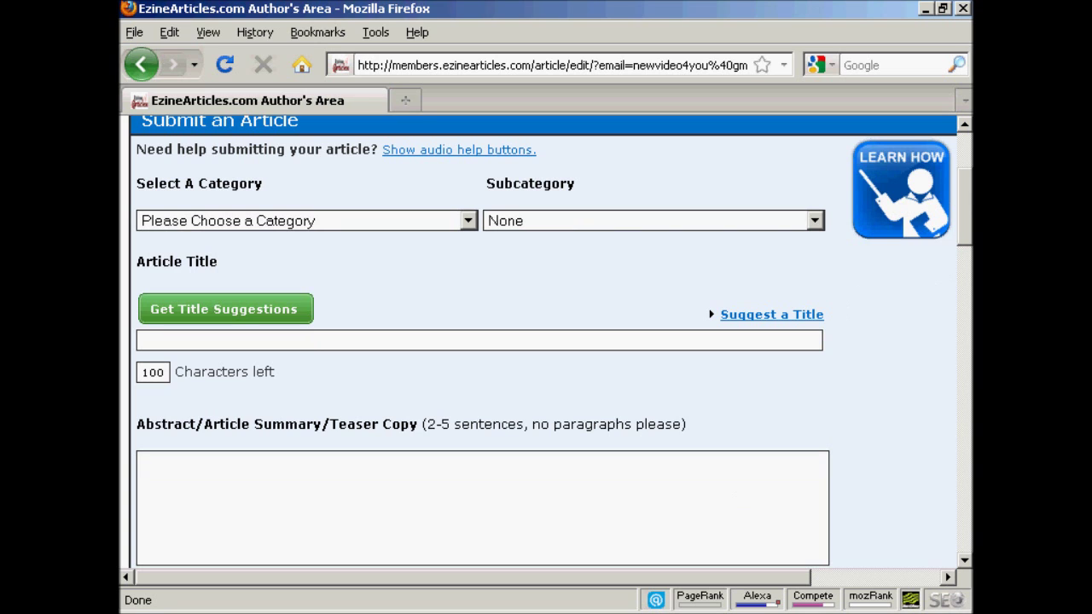
{"action": "key", "text": "alt+Tab"}
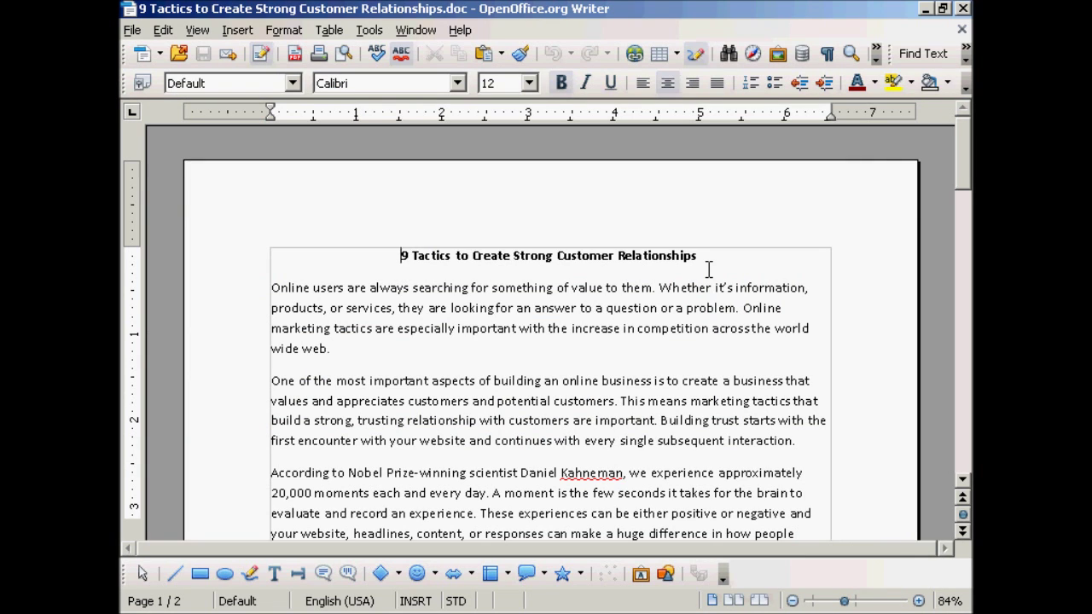
{"action": "key", "text": "alt+Tab"}
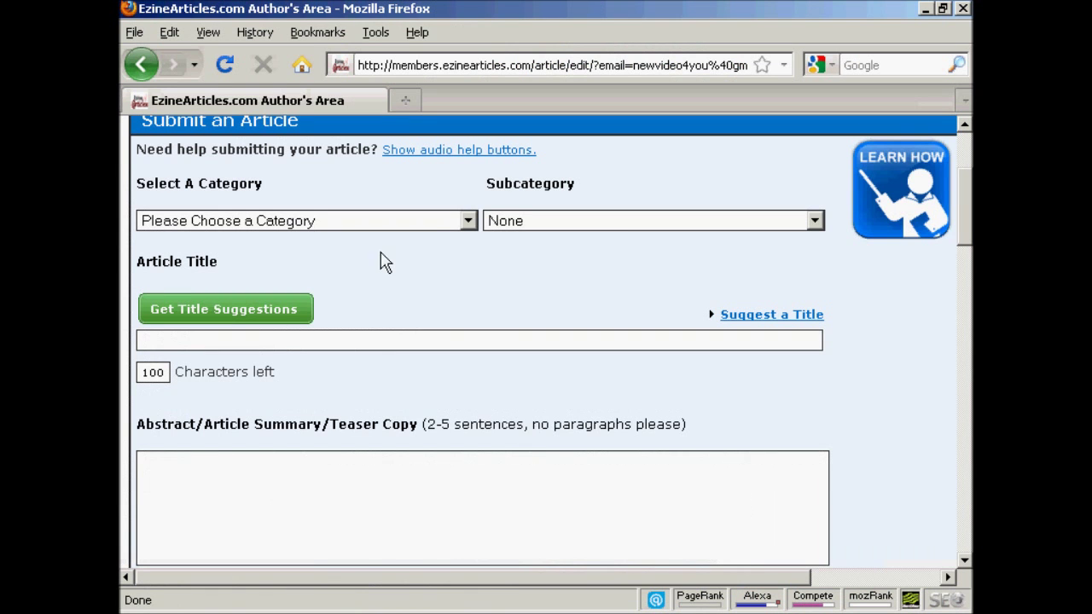
{"action": "left_click", "coordinate": [468, 223]}
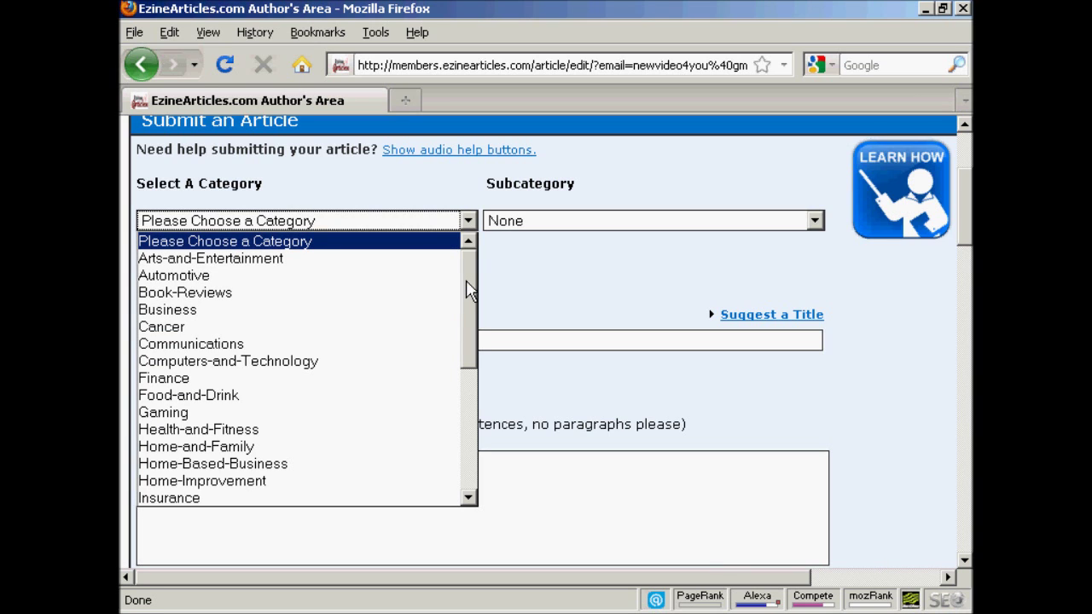
{"action": "left_click", "coordinate": [175, 311]}
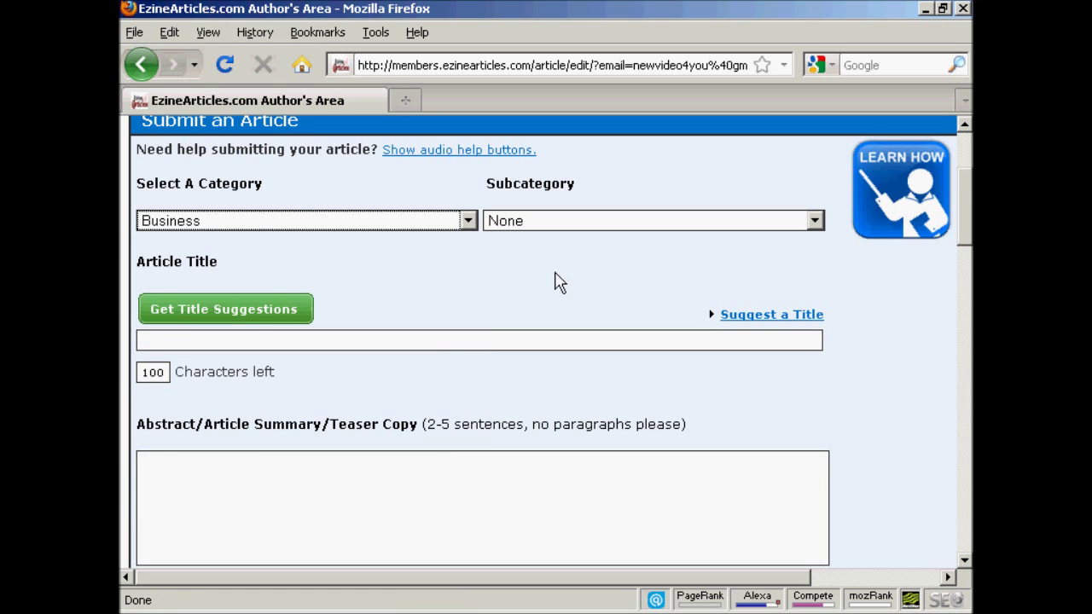
{"action": "left_click", "coordinate": [815, 223]}
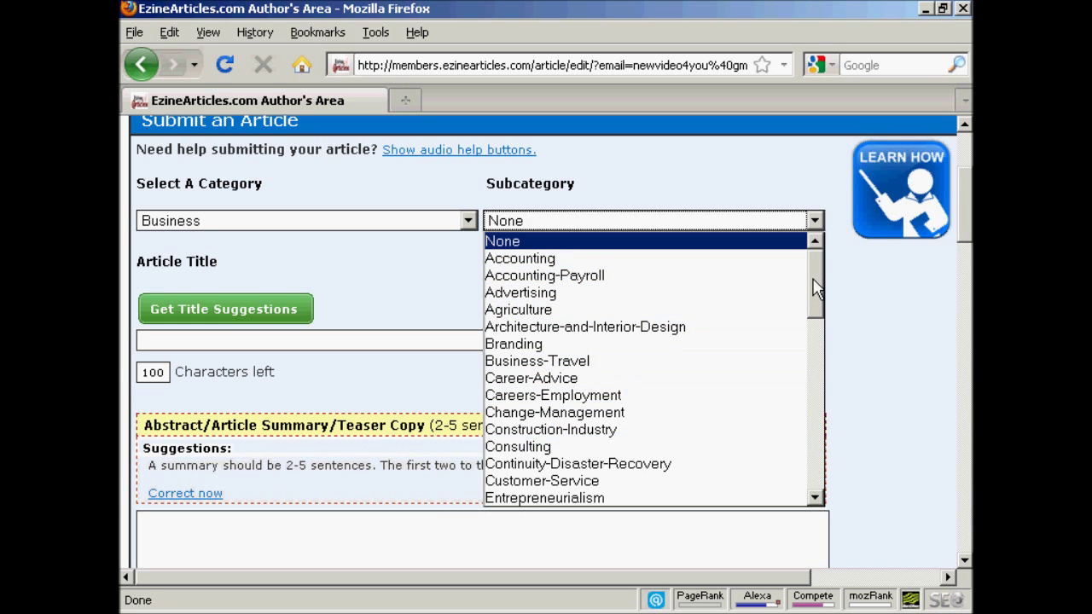
{"action": "left_click_drag", "start_coordinate": [815, 288], "coordinate": [820, 393]}
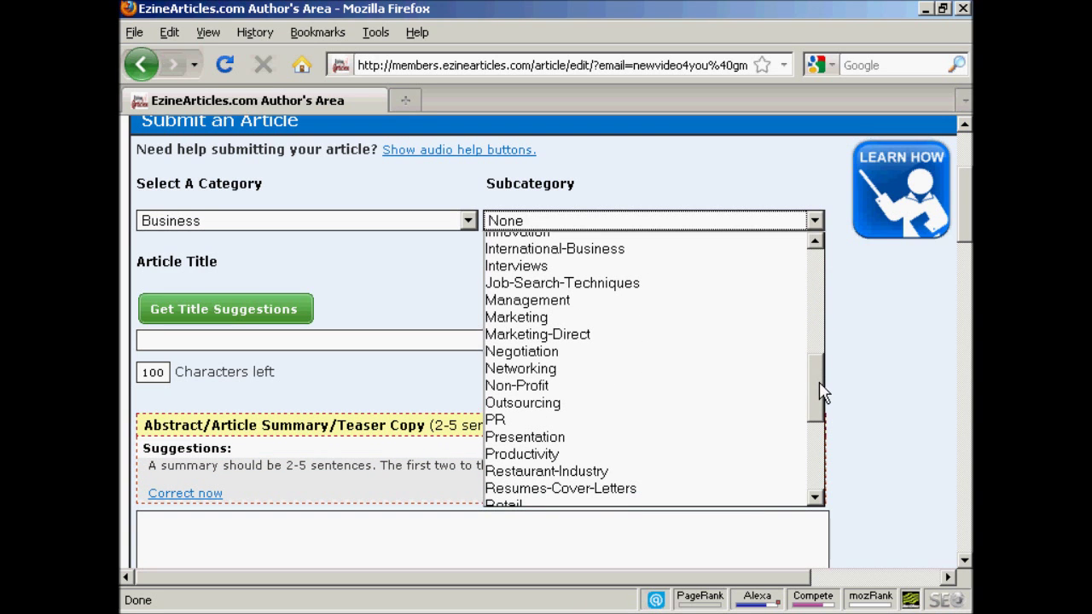
{"action": "left_click", "coordinate": [535, 318]}
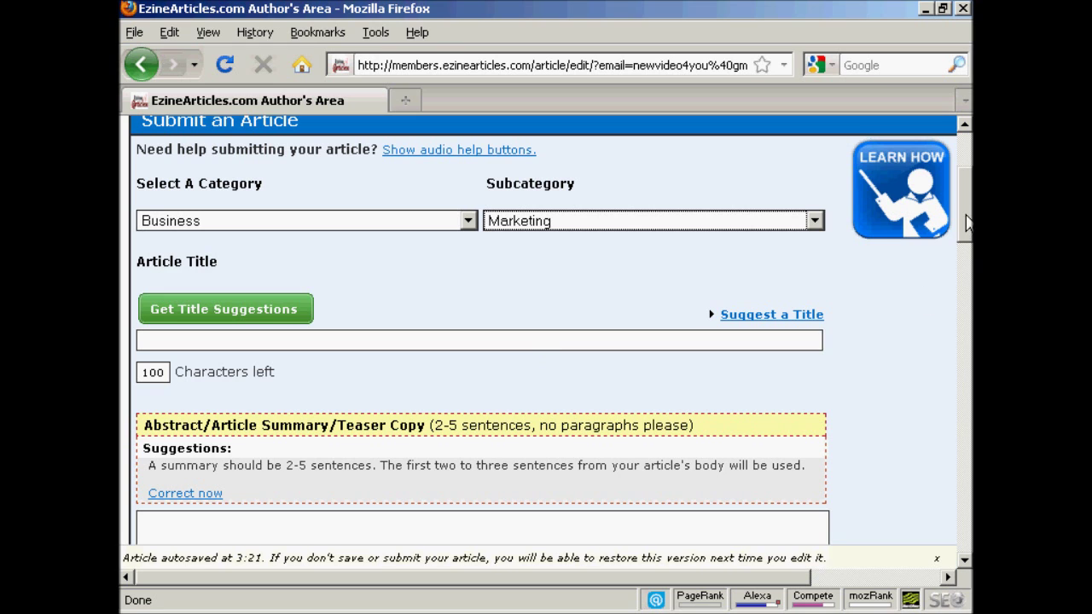
Copy the title "9 Tactics to Create Strong Customer Relationships" from the OpenOffice Writer document into the Article Title field in Firefox.
{"action": "scroll", "coordinate": [968, 222], "scroll_direction": "down", "scroll_amount": 2}
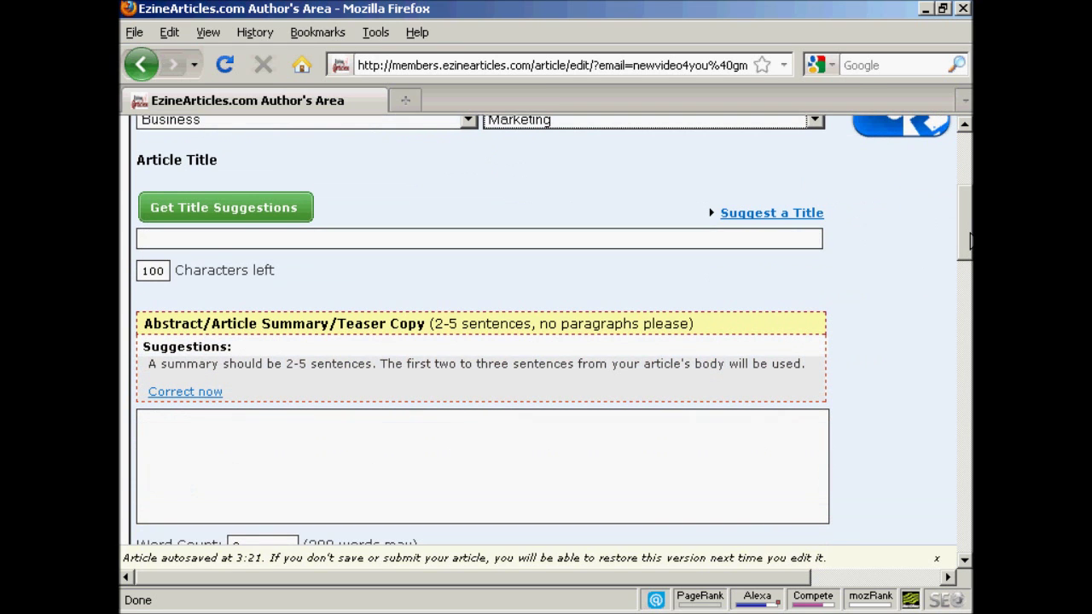
{"action": "key", "text": "alt+Tab"}
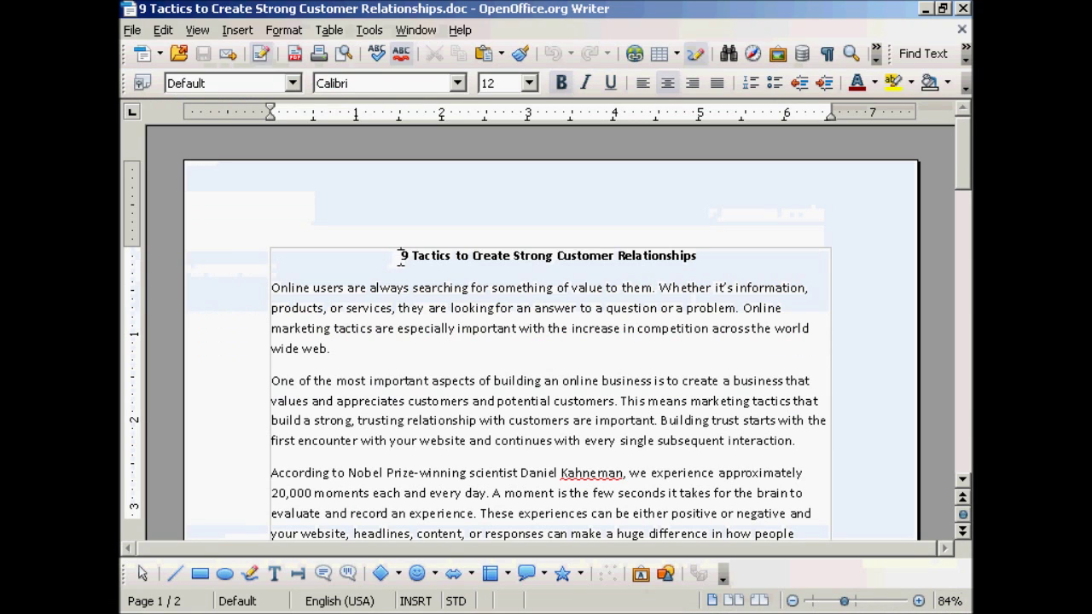
{"action": "left_click_drag", "start_coordinate": [401, 255], "coordinate": [709, 253]}
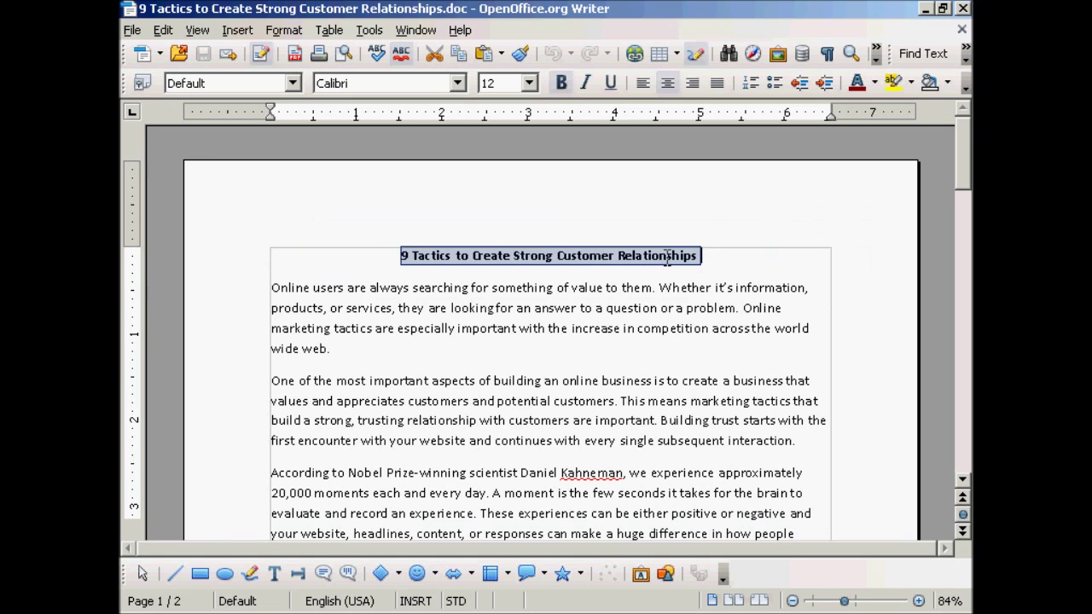
{"action": "right_click", "coordinate": [667, 258]}
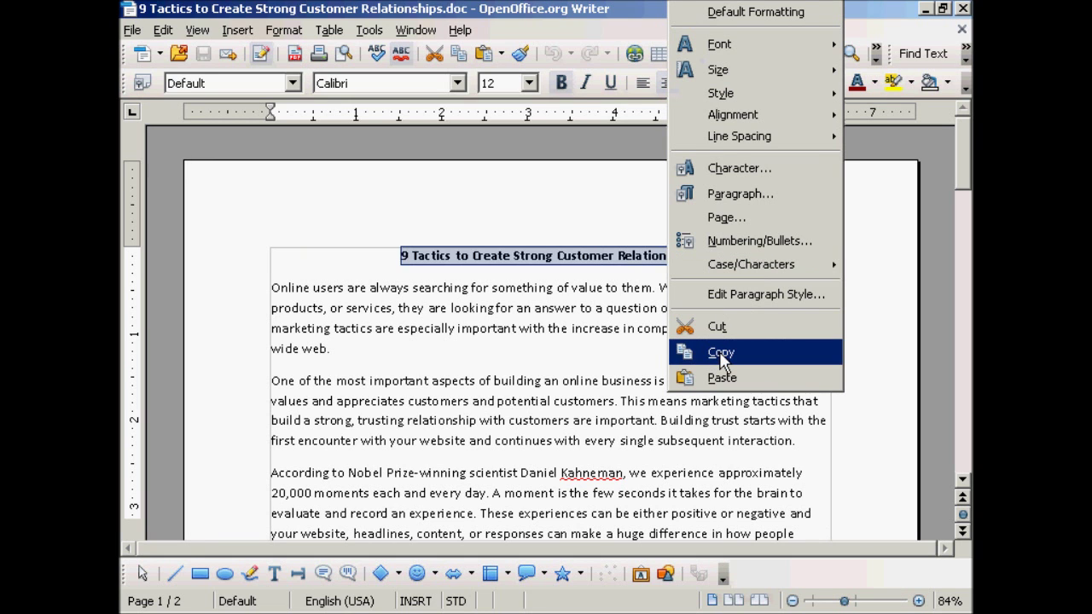
{"action": "left_click", "coordinate": [720, 352]}
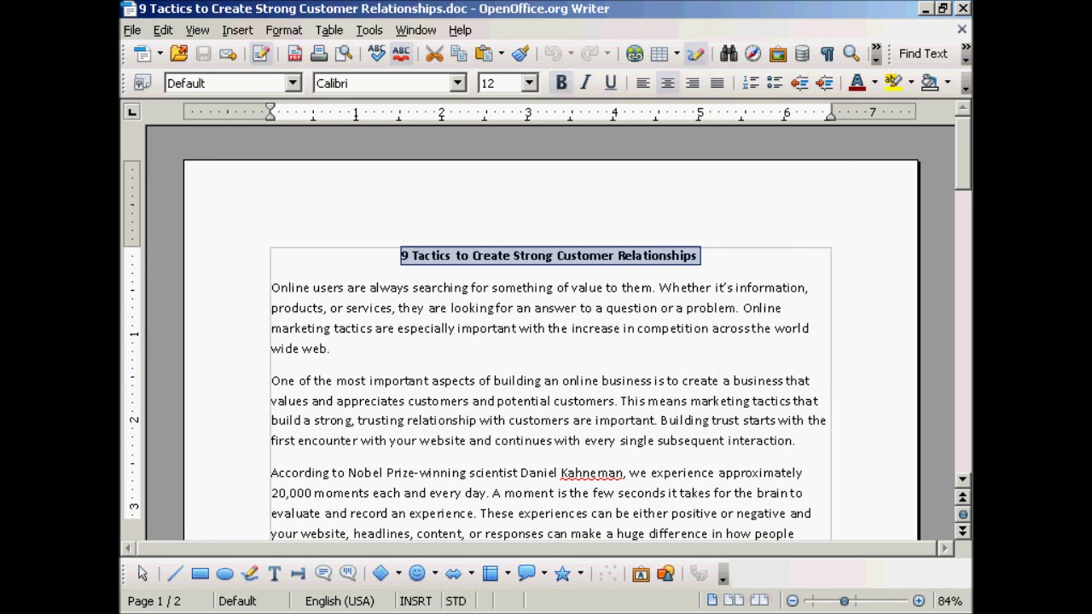
{"action": "key", "text": "alt+Tab"}
{"action": "left_click", "coordinate": [168, 237]}
{"action": "key", "text": "ctrl+v"}
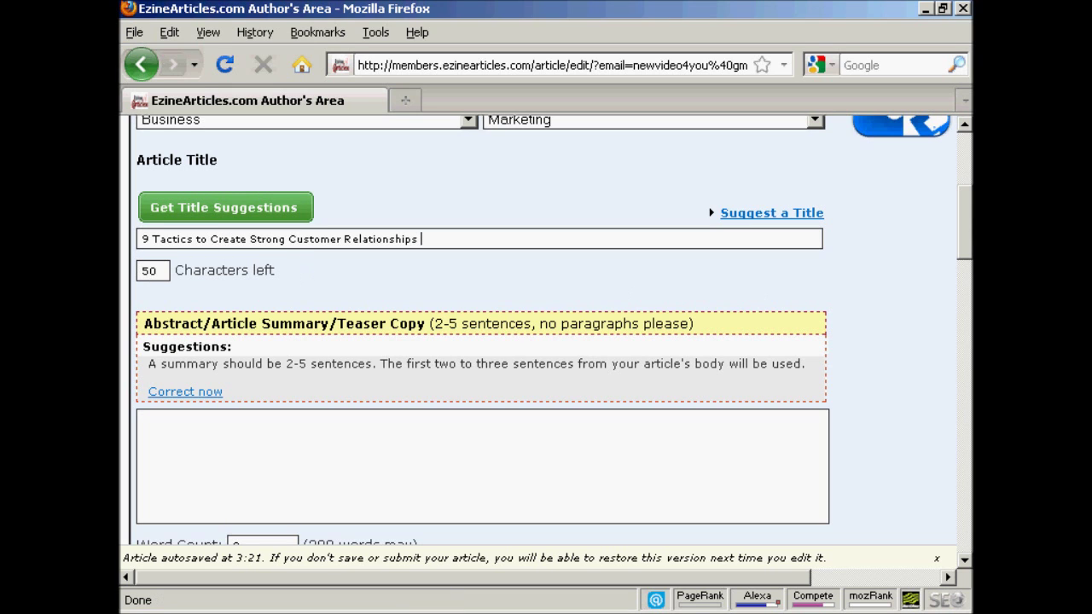
Copy the article's first paragraph from the OpenOffice Writer document into the Abstract/Article Summary field in Firefox.
{"action": "scroll", "coordinate": [609, 332], "scroll_direction": "down", "scroll_amount": 2}
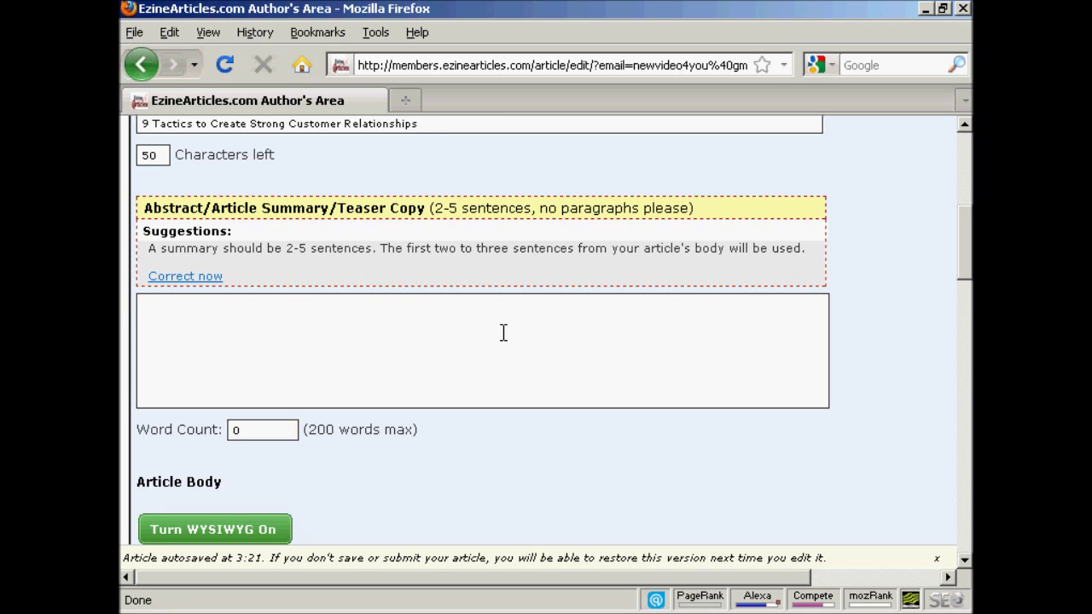
{"action": "key", "text": "alt+Tab"}
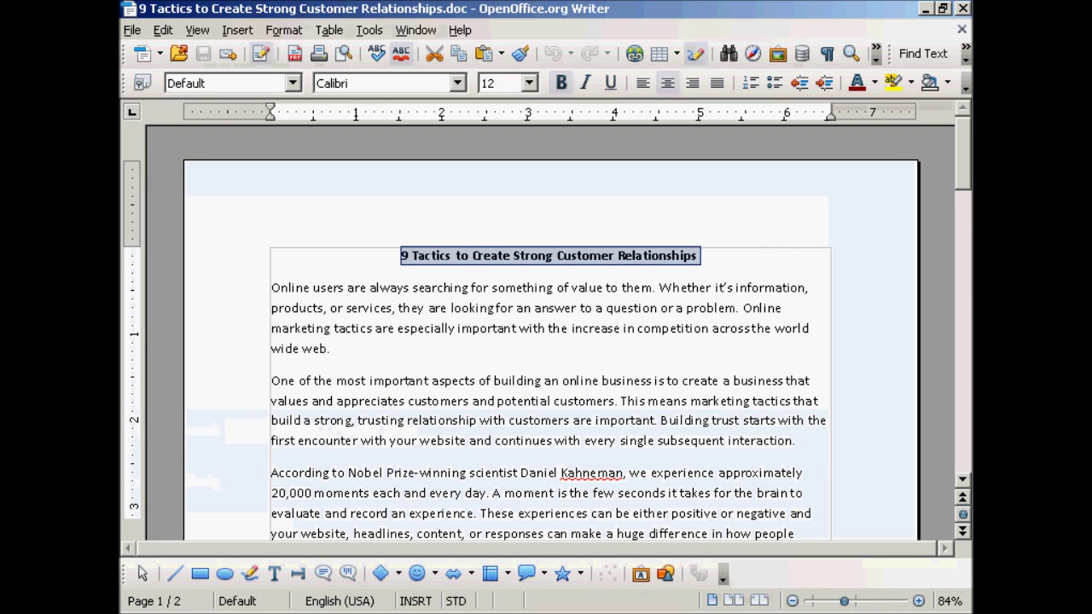
{"action": "left_click_drag", "start_coordinate": [271, 288], "coordinate": [367, 345]}
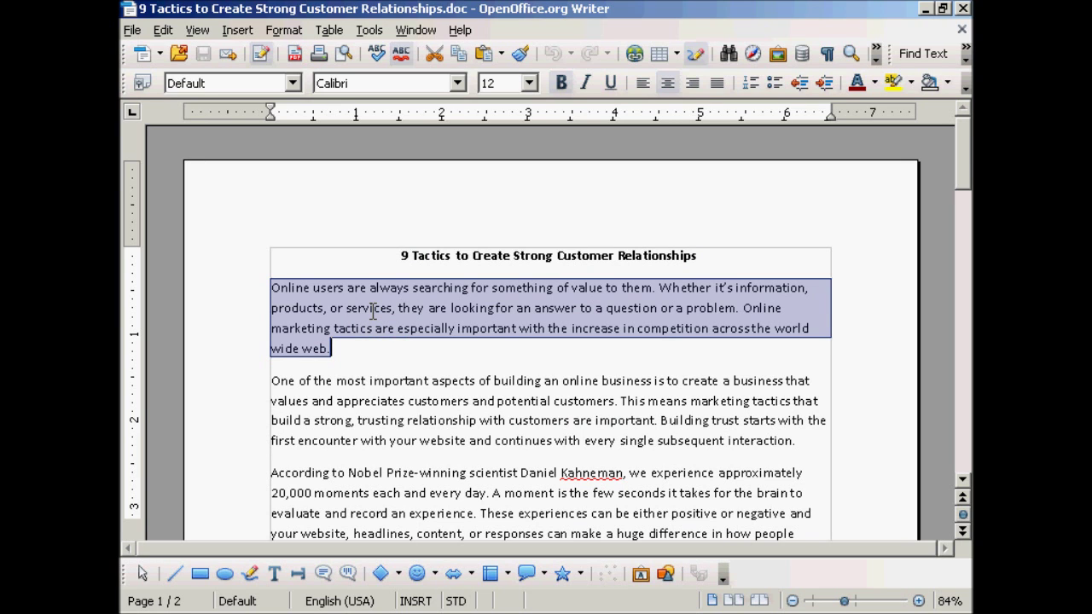
{"action": "right_click", "coordinate": [372, 310]}
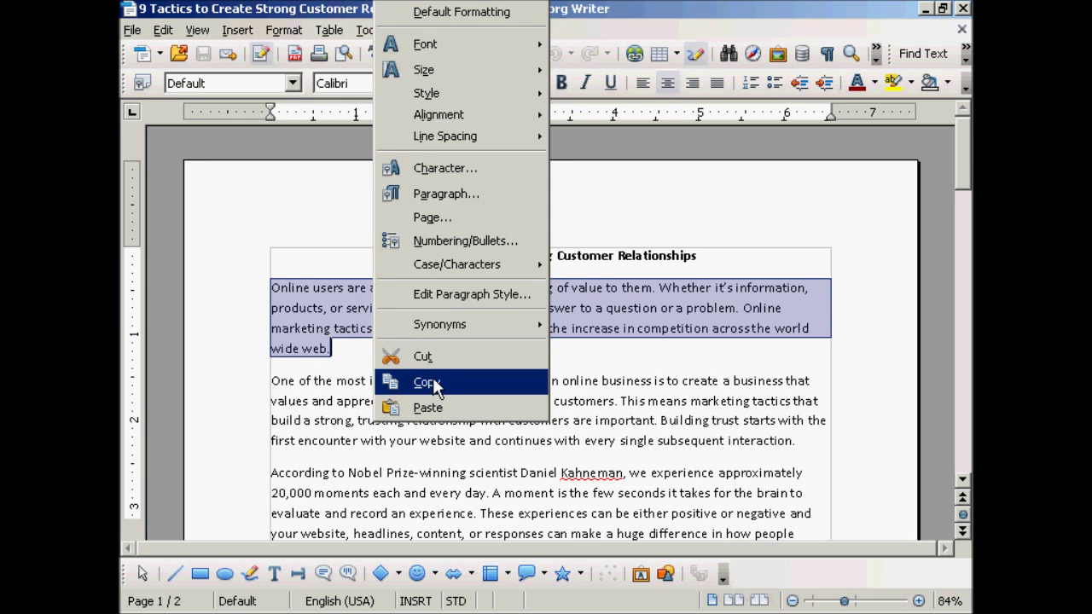
{"action": "left_click", "coordinate": [433, 377]}
{"action": "key", "text": "alt+Tab"}
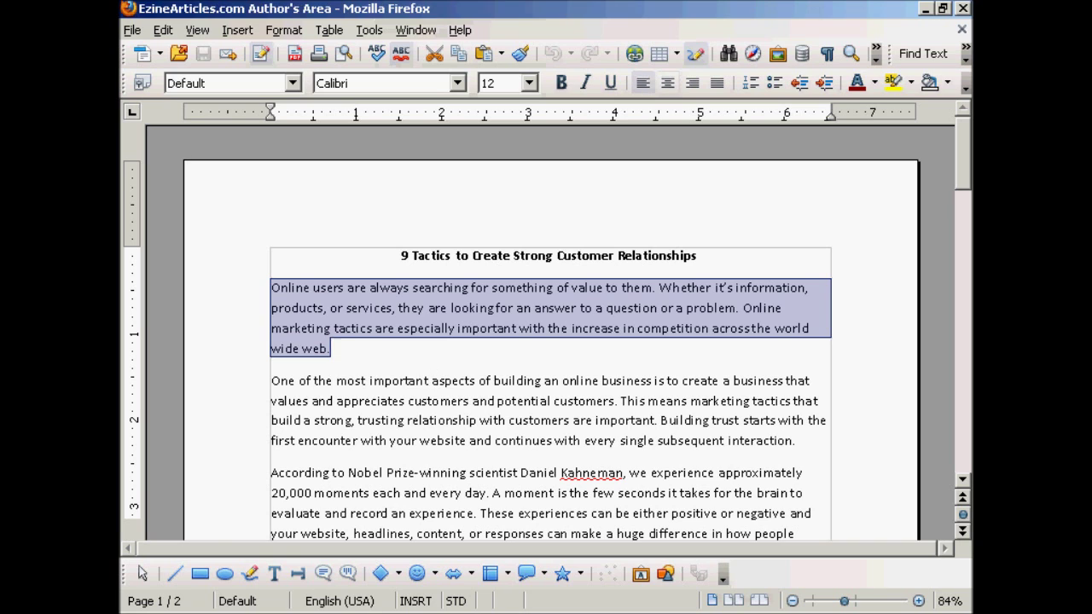
{"action": "left_click", "coordinate": [190, 354]}
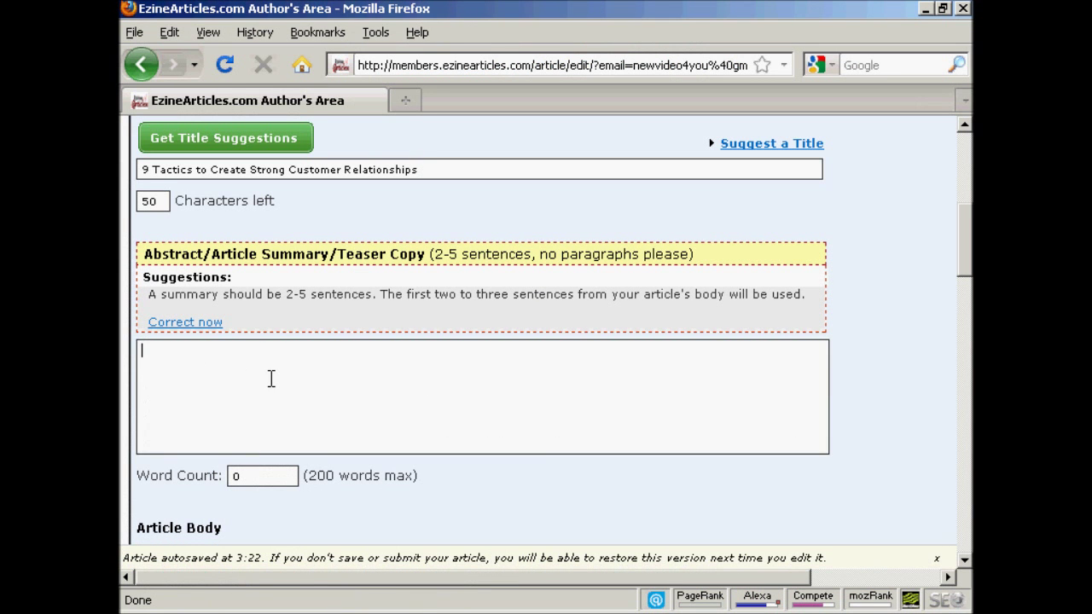
{"action": "key", "text": "ctrl+v"}
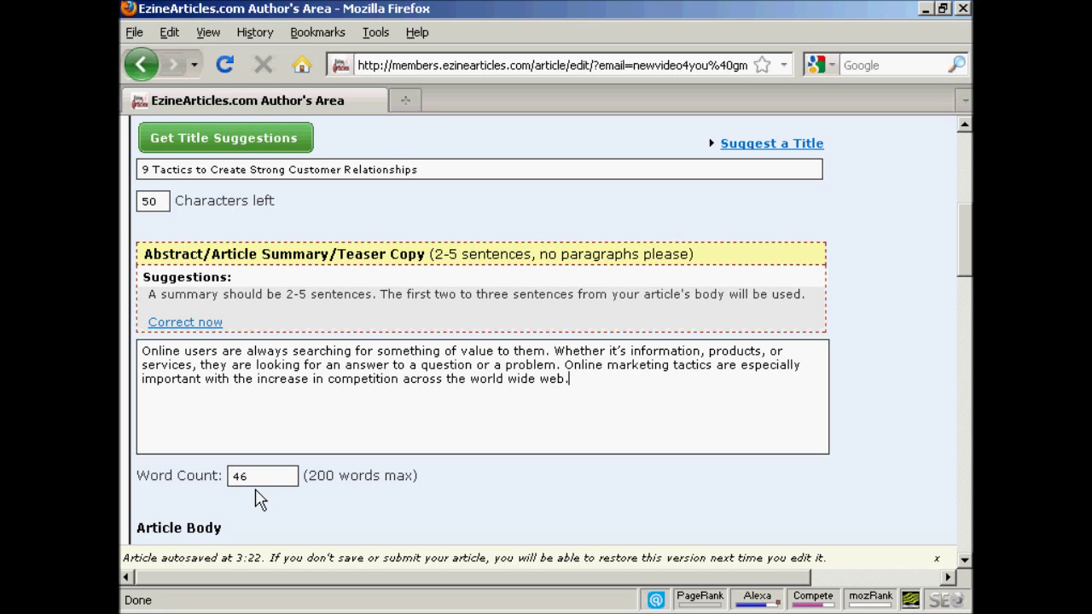
Copy the rest of the article, from the second paragraph to the end, from the OpenOffice Writer document into the Article Body field in Firefox.
{"action": "scroll", "coordinate": [555, 341], "scroll_direction": "down", "scroll_amount": 4}
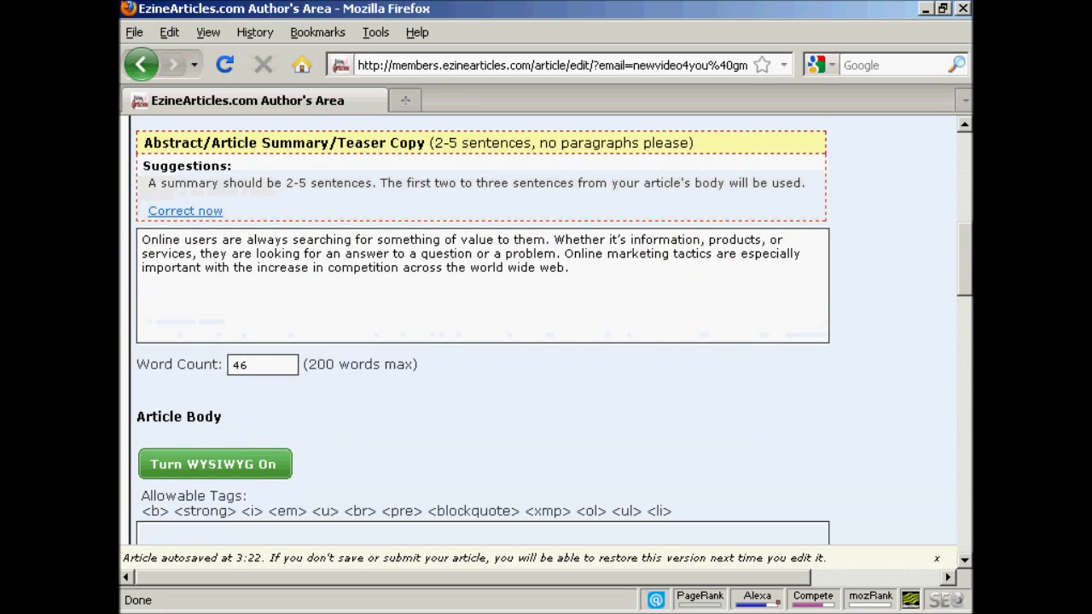
{"action": "scroll", "coordinate": [554, 341], "scroll_direction": "down", "scroll_amount": 5}
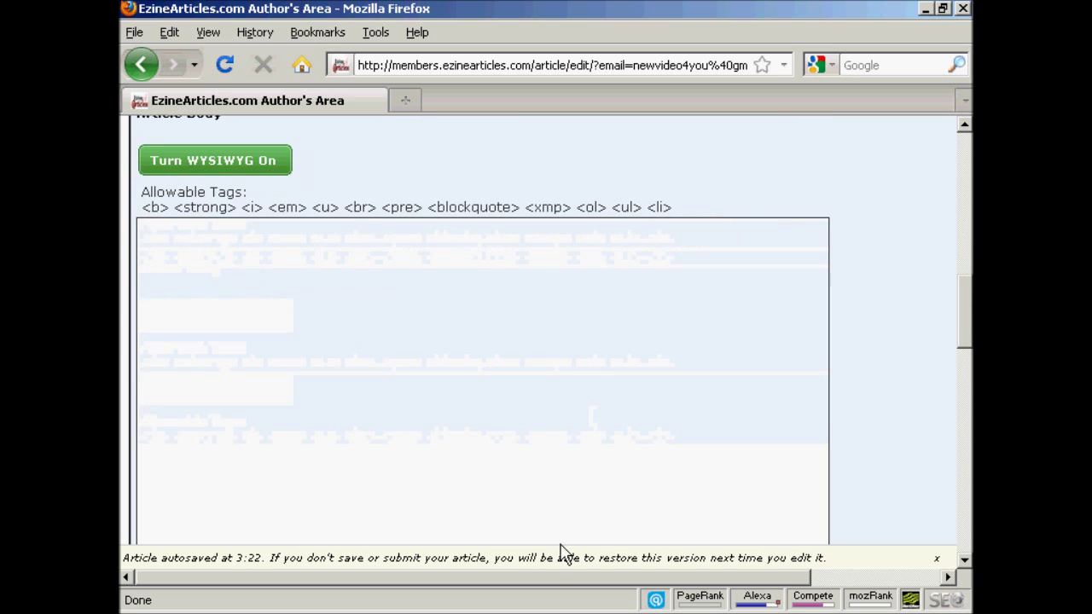
{"action": "key", "text": "alt+Tab"}
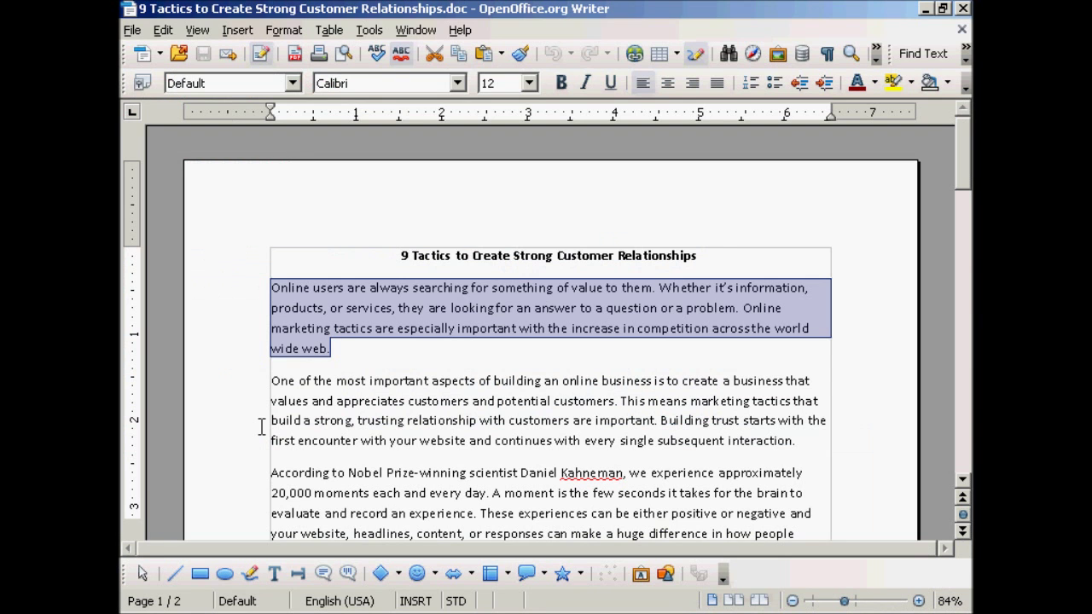
{"action": "left_click", "coordinate": [273, 382]}
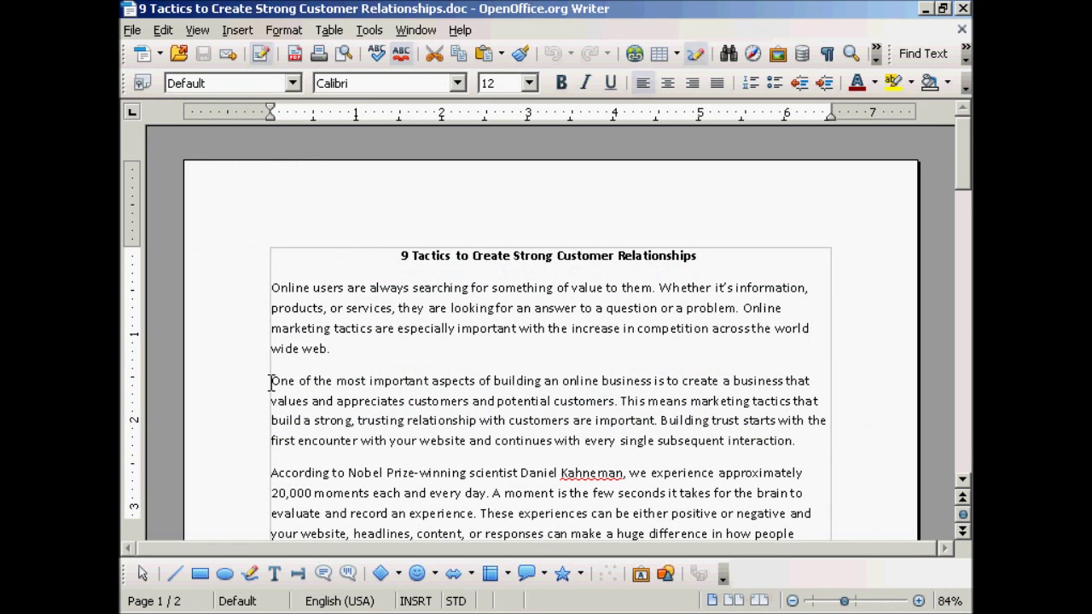
{"action": "left_click_drag", "start_coordinate": [272, 382], "coordinate": [828, 510]}
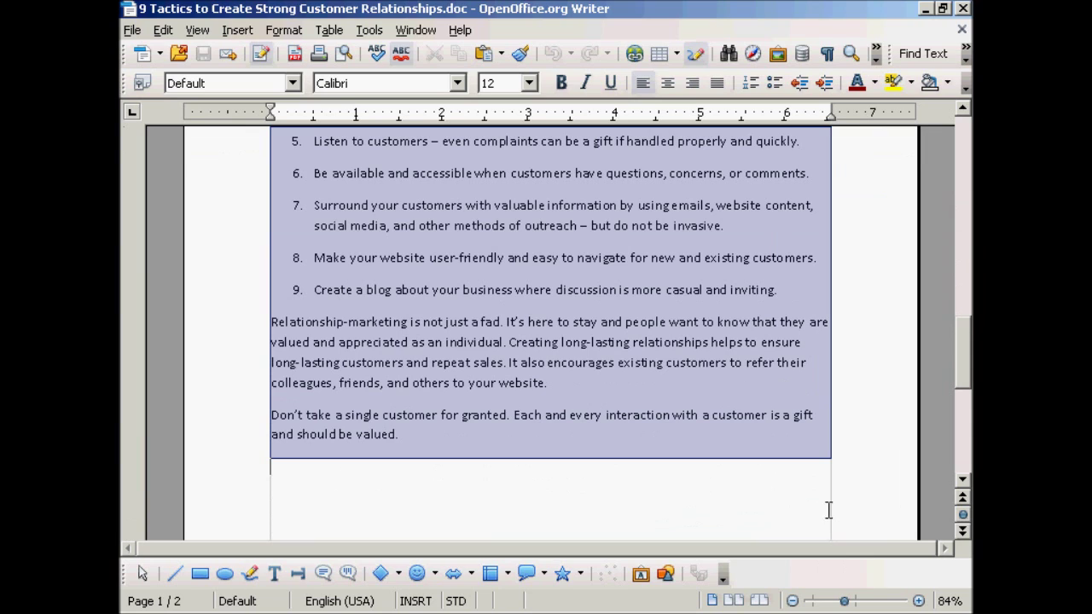
{"action": "right_click", "coordinate": [517, 332]}
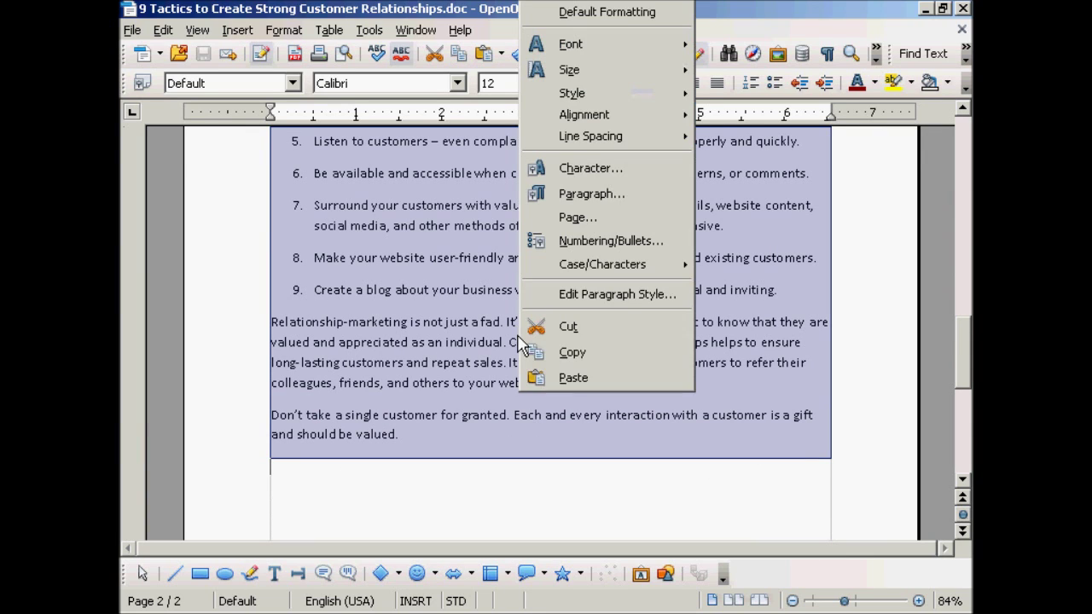
{"action": "left_click", "coordinate": [578, 351]}
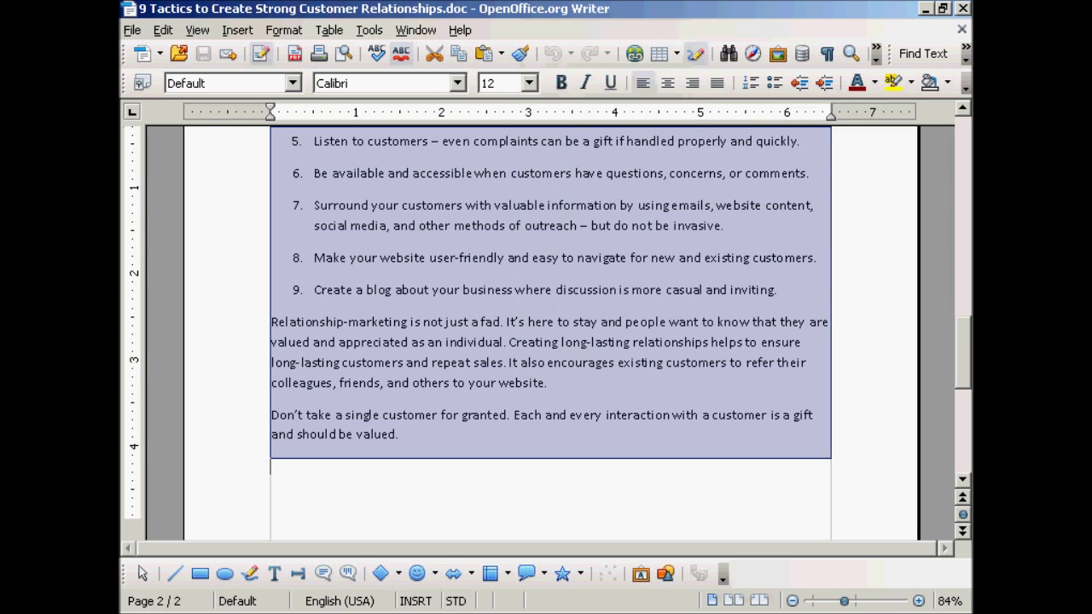
{"action": "key", "text": "alt+Tab"}
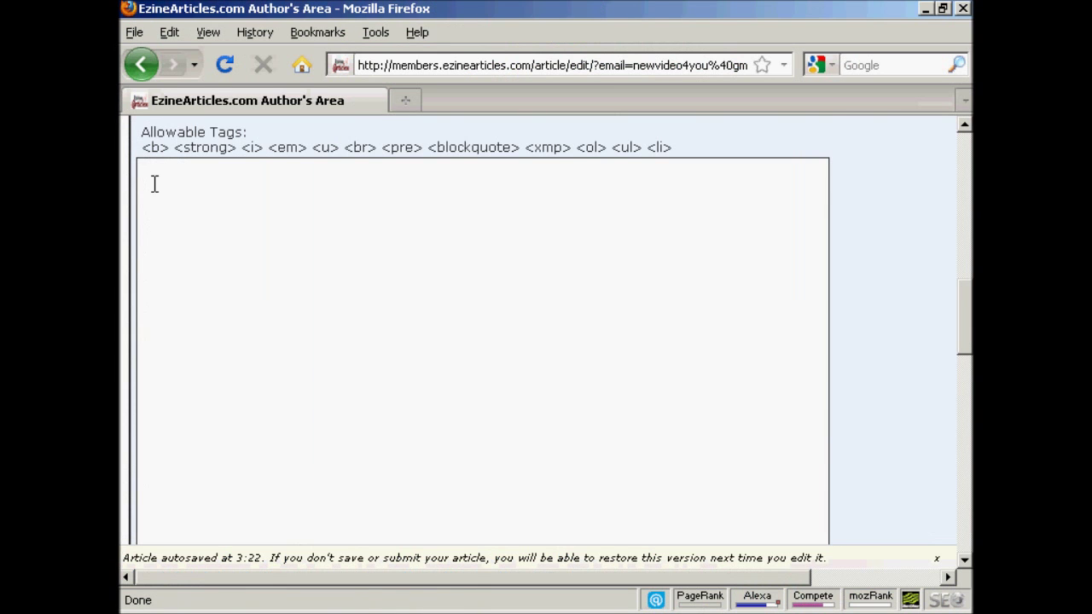
{"action": "left_click", "coordinate": [149, 172]}
{"action": "key", "text": "ctrl+v"}
{"action": "left_click_drag", "start_coordinate": [816, 380], "coordinate": [810, 231]}
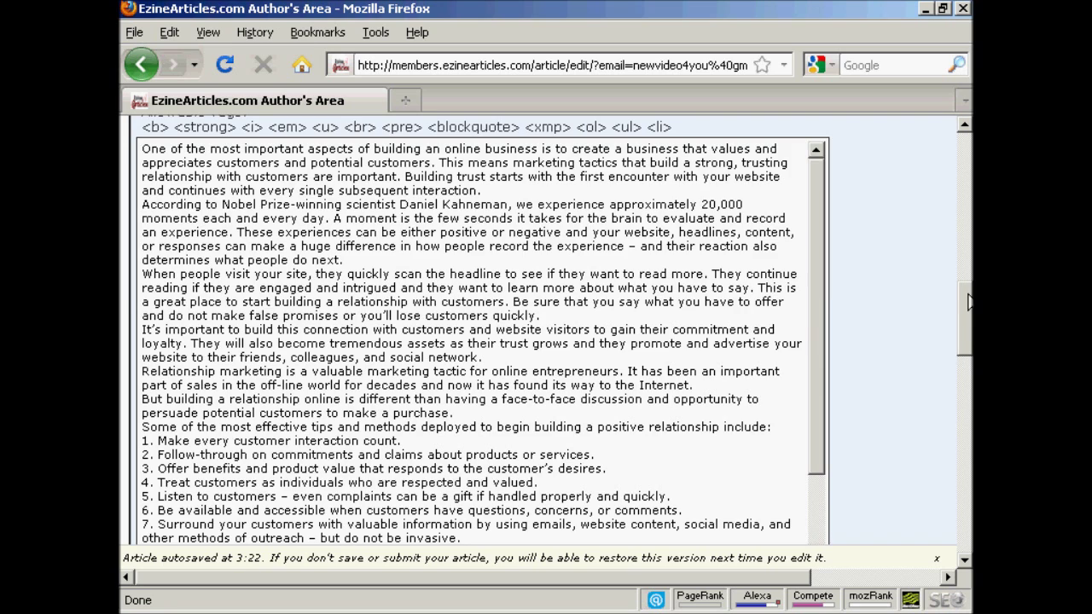
Turn on the WYSIWYG editor for the Article Body.
{"action": "scroll", "coordinate": [969, 303], "scroll_direction": "up", "scroll_amount": 5}
{"action": "scroll", "coordinate": [970, 282], "scroll_direction": "down", "scroll_amount": 1}
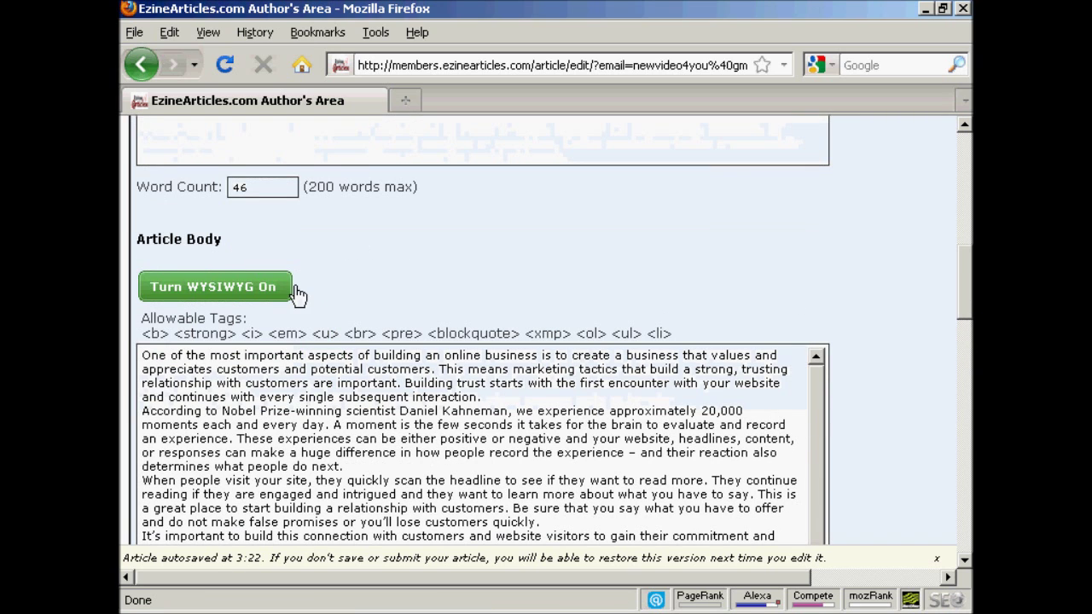
{"action": "left_click", "coordinate": [247, 297]}
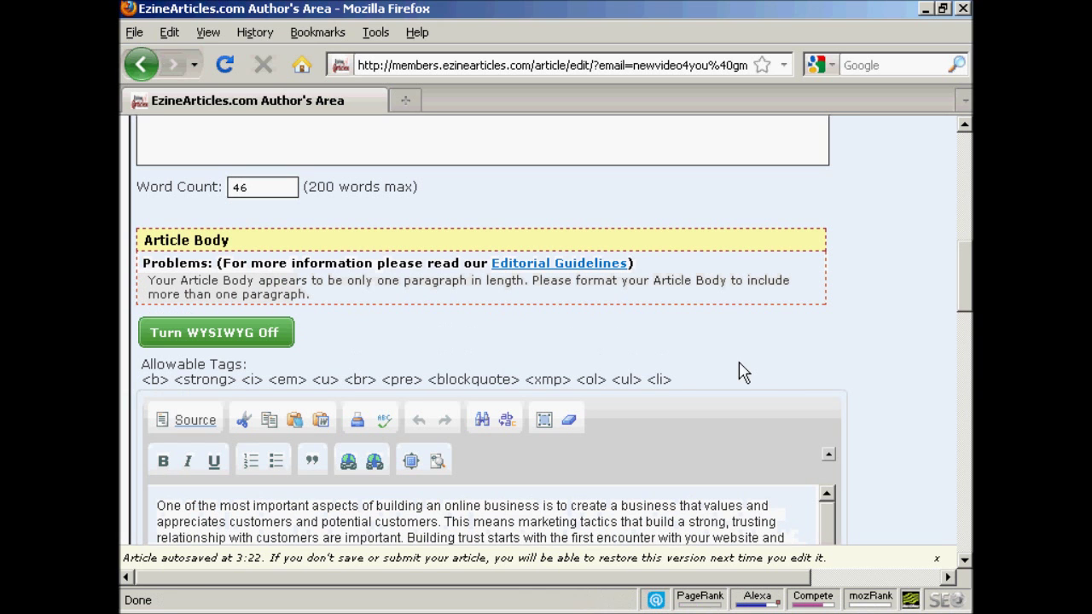
Split the article body into separate paragraphs to match the Writer document, starting with a break before "According to Nobel Prize-winning scientist".
{"action": "scroll", "coordinate": [969, 286], "scroll_direction": "down", "scroll_amount": 3}
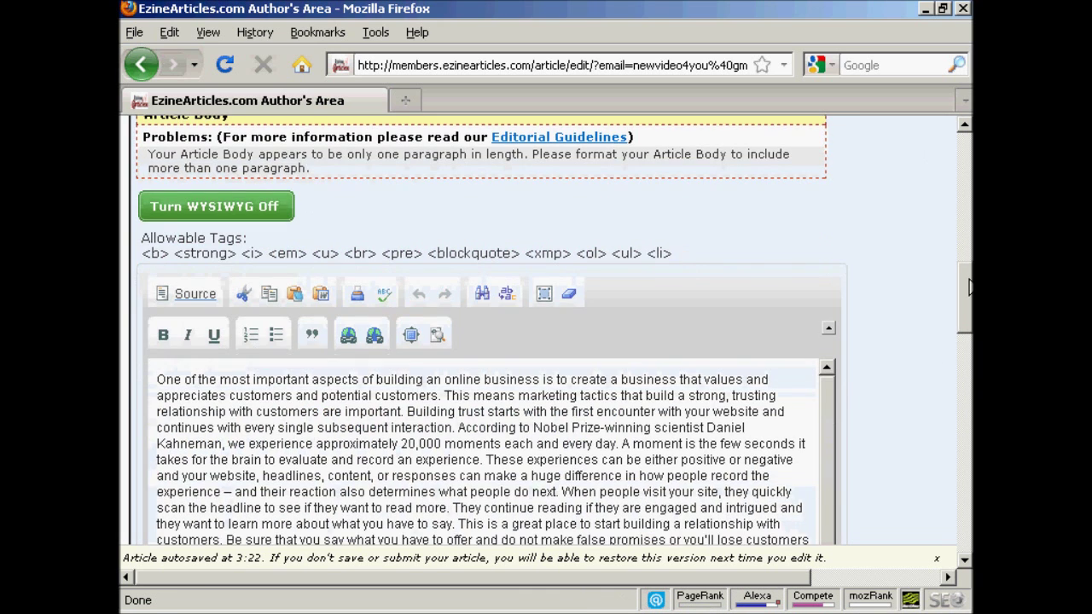
{"action": "scroll", "coordinate": [969, 290], "scroll_direction": "down", "scroll_amount": 3}
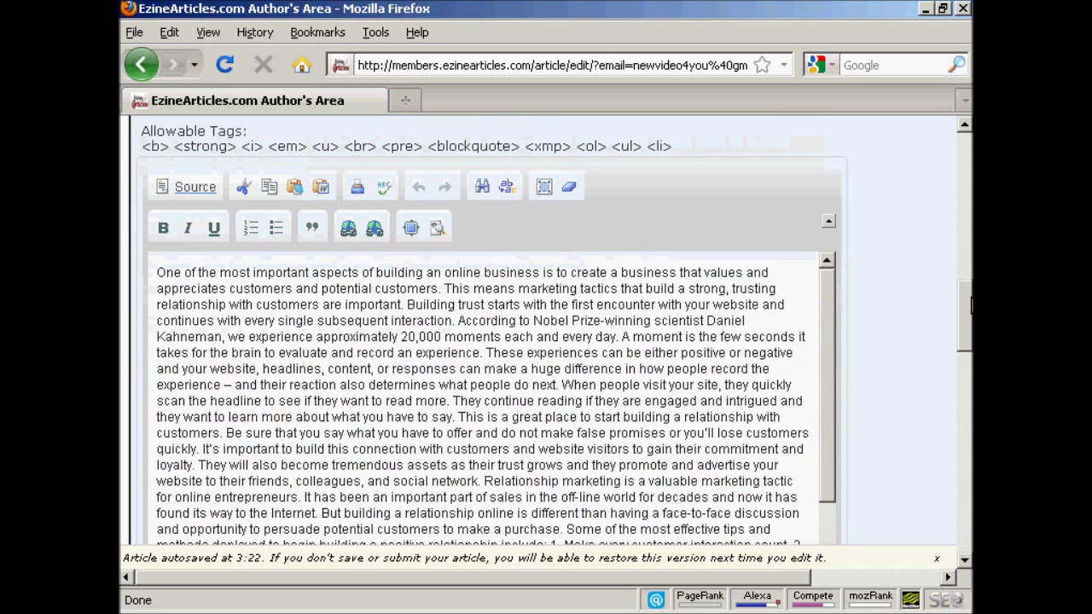
{"action": "scroll", "coordinate": [969, 311], "scroll_direction": "down", "scroll_amount": 1}
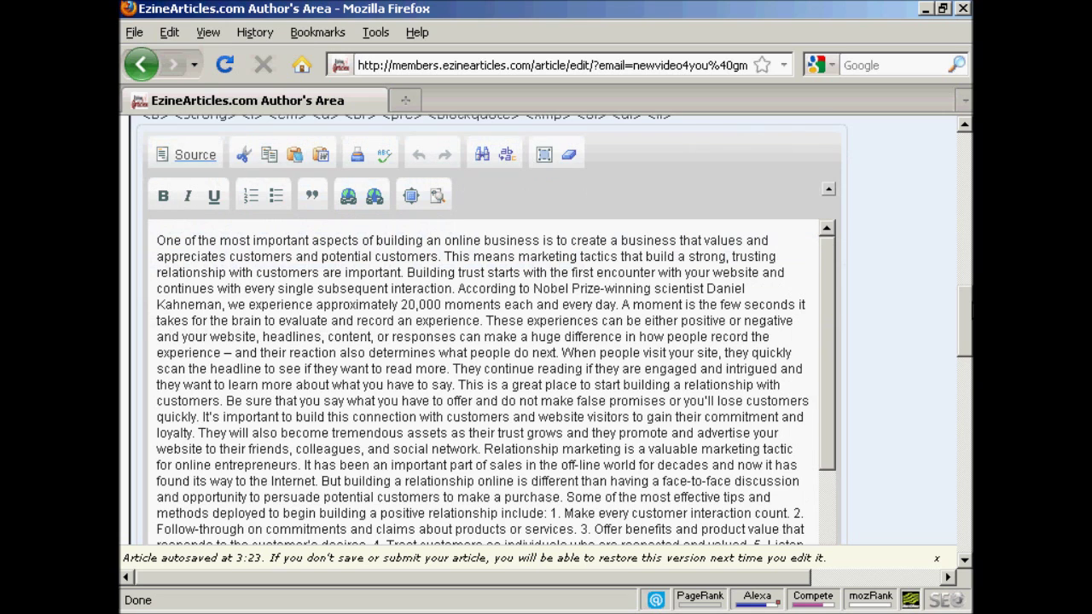
{"action": "scroll", "coordinate": [969, 314], "scroll_direction": "down", "scroll_amount": 1}
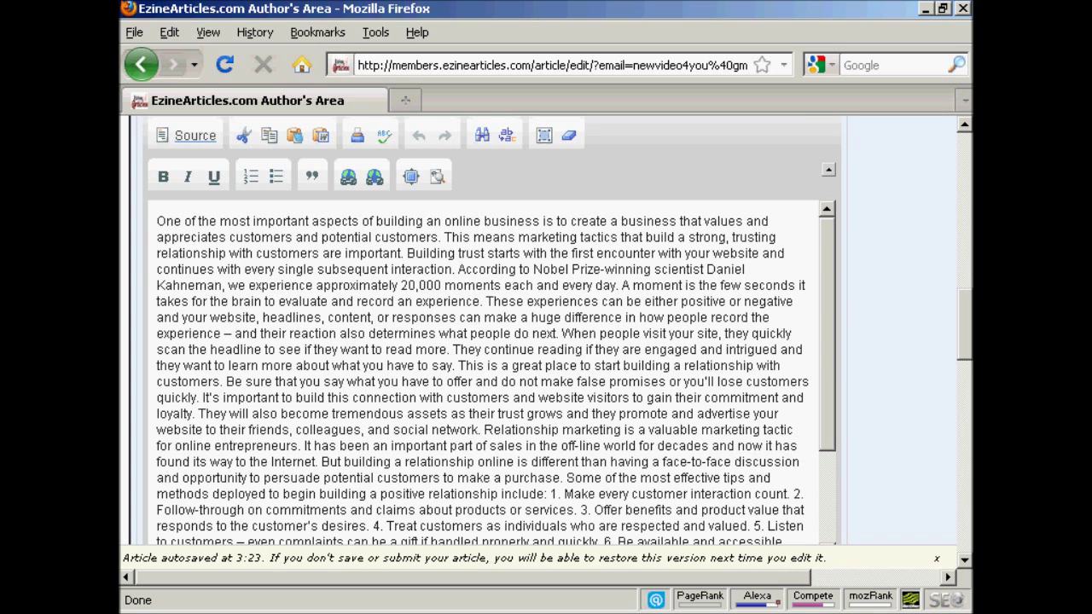
{"action": "key", "text": "alt+Tab"}
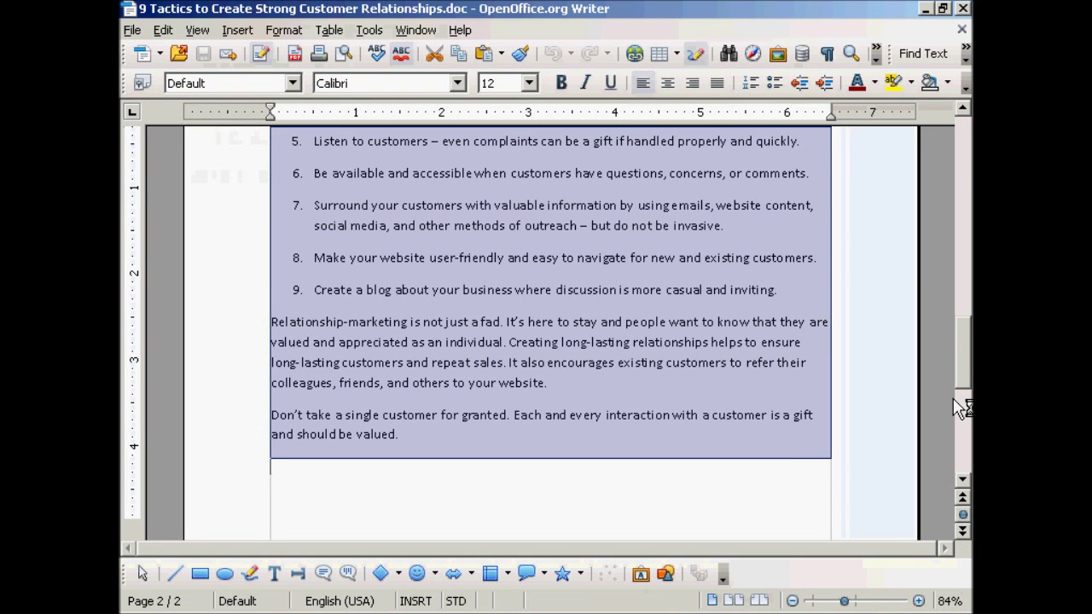
{"action": "left_click_drag", "start_coordinate": [964, 328], "coordinate": [968, 158]}
{"action": "left_click", "coordinate": [409, 358], "text": "shift"}
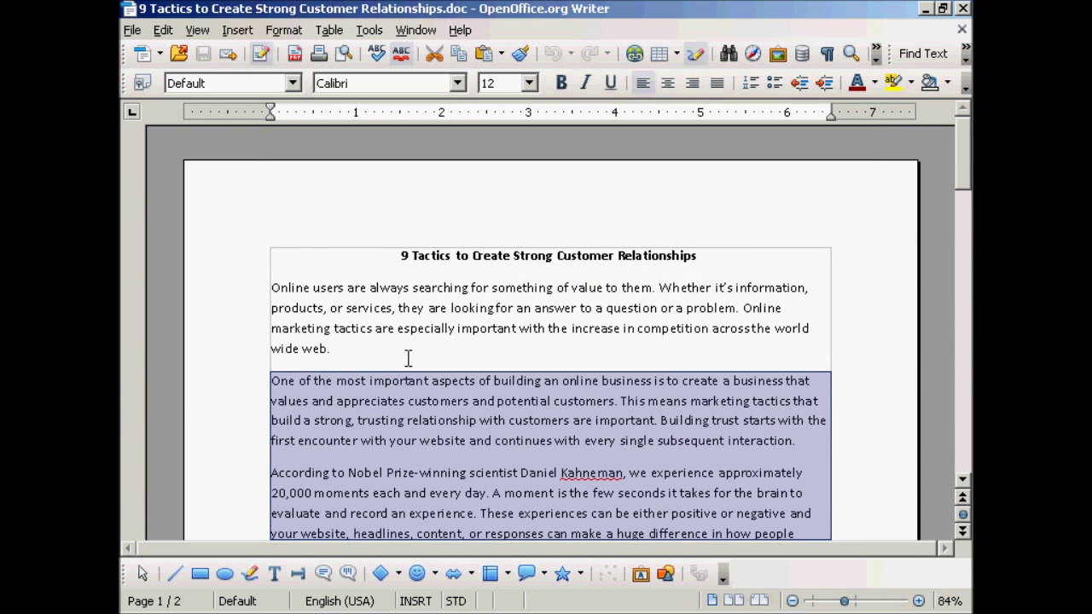
{"action": "left_click", "coordinate": [348, 348]}
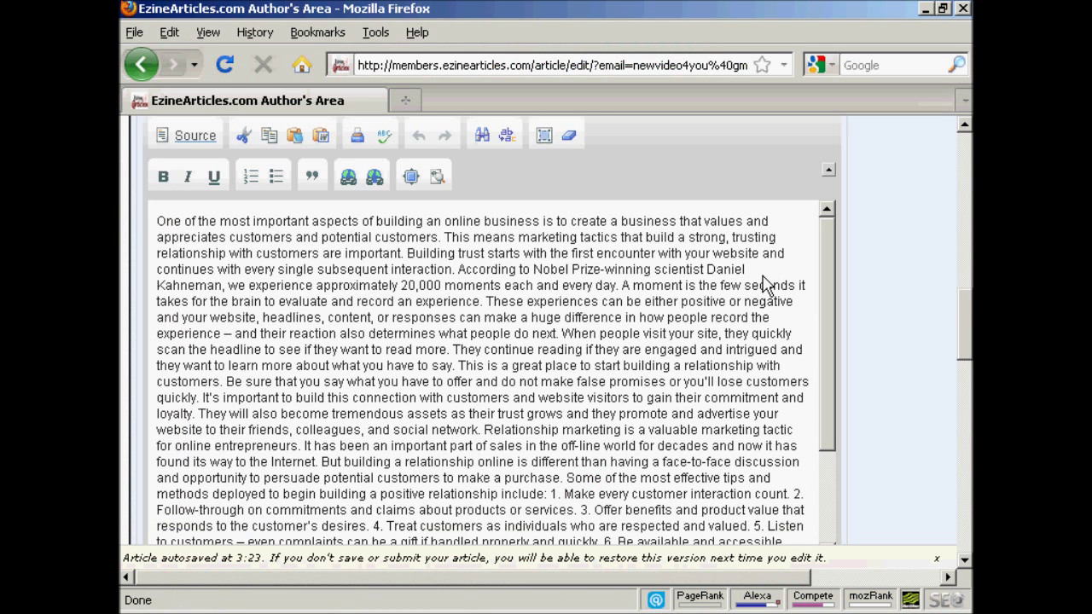
{"action": "left_click", "coordinate": [457, 270]}
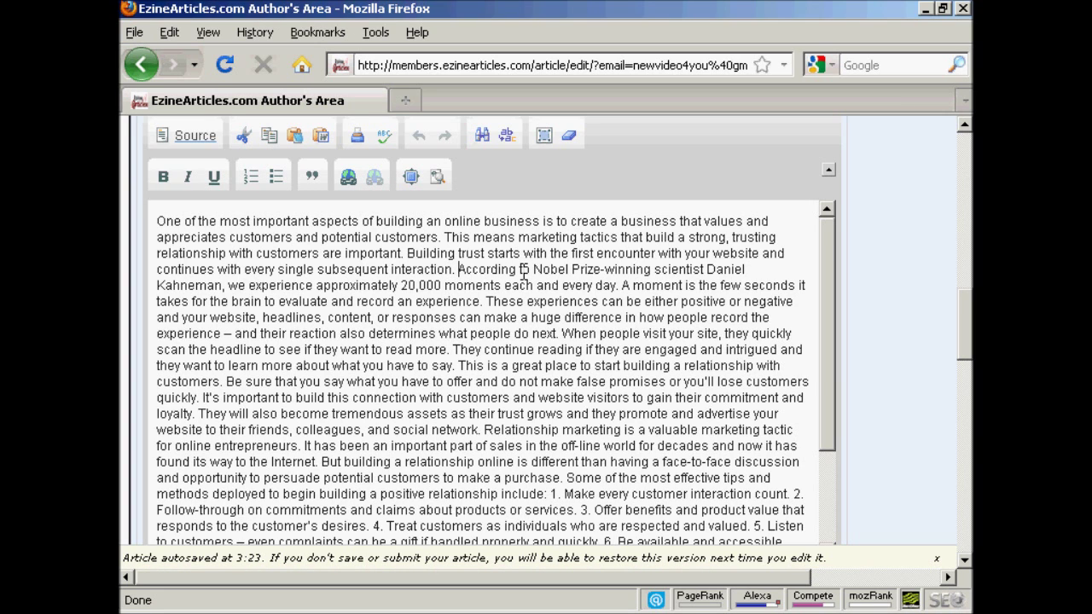
{"action": "key", "text": "Return"}
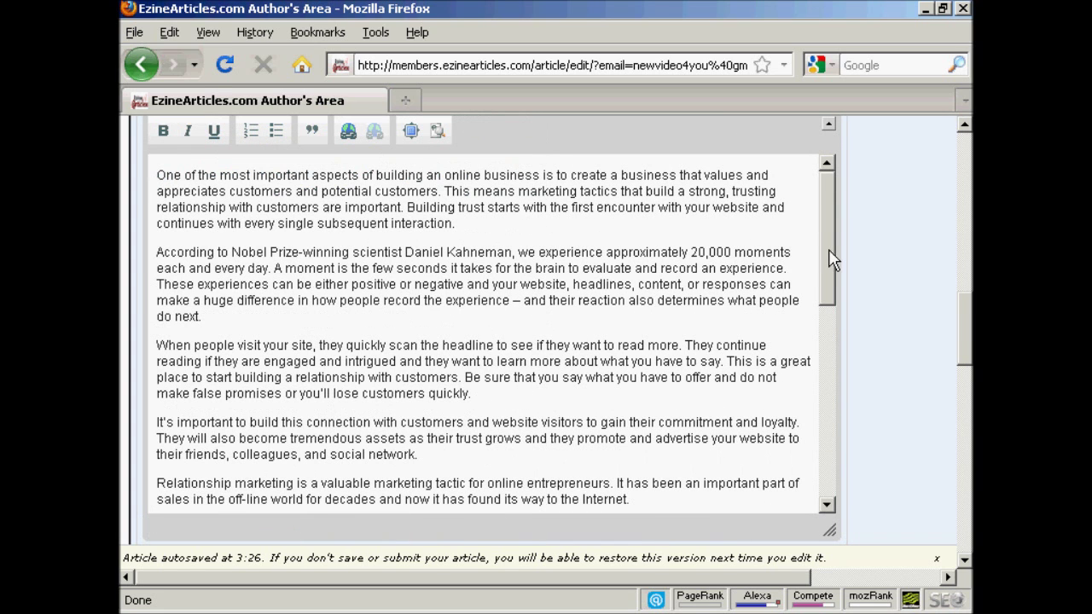
{"action": "scroll", "coordinate": [832, 280], "scroll_direction": "down", "scroll_amount": 1}
{"action": "left_click_drag", "start_coordinate": [832, 280], "coordinate": [832, 239]}
Make the words "most important" bold in the article body's first sentence.
{"action": "left_click_drag", "start_coordinate": [220, 174], "coordinate": [309, 177]}
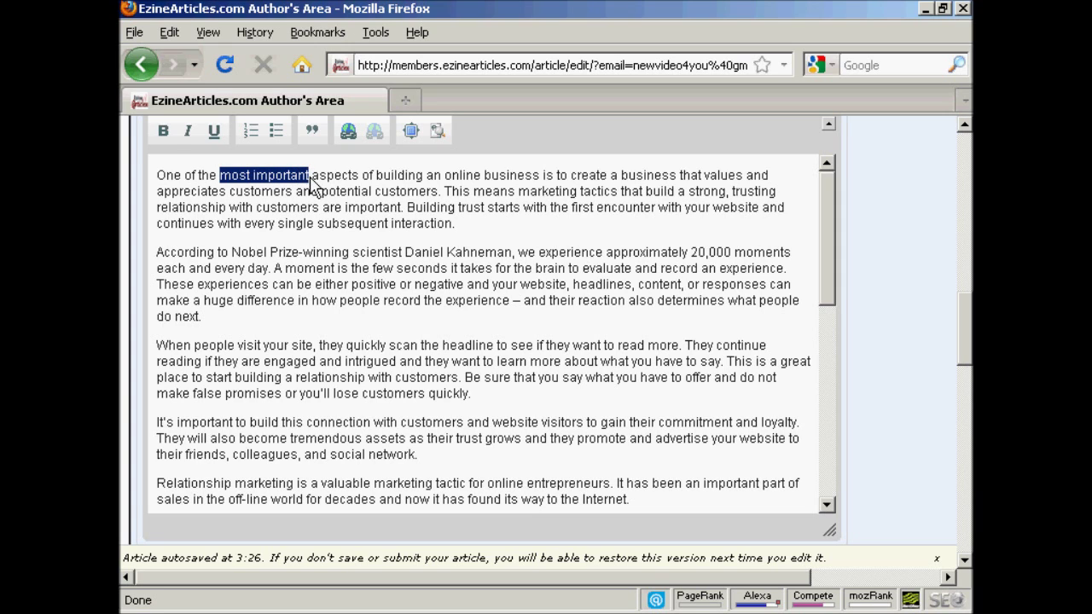
{"action": "left_click", "coordinate": [164, 133]}
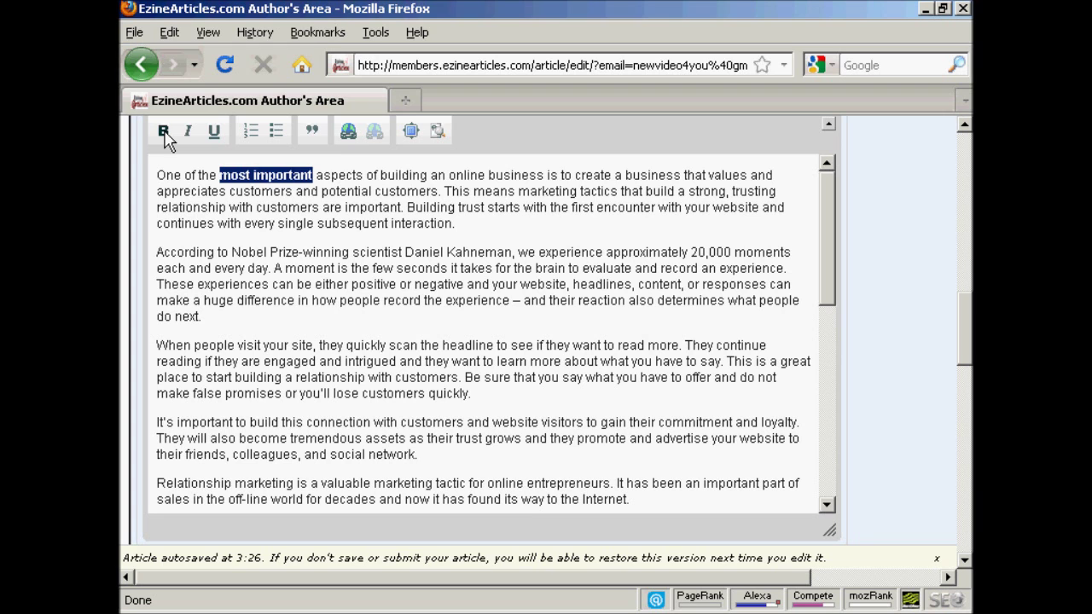
{"action": "left_click", "coordinate": [345, 169]}
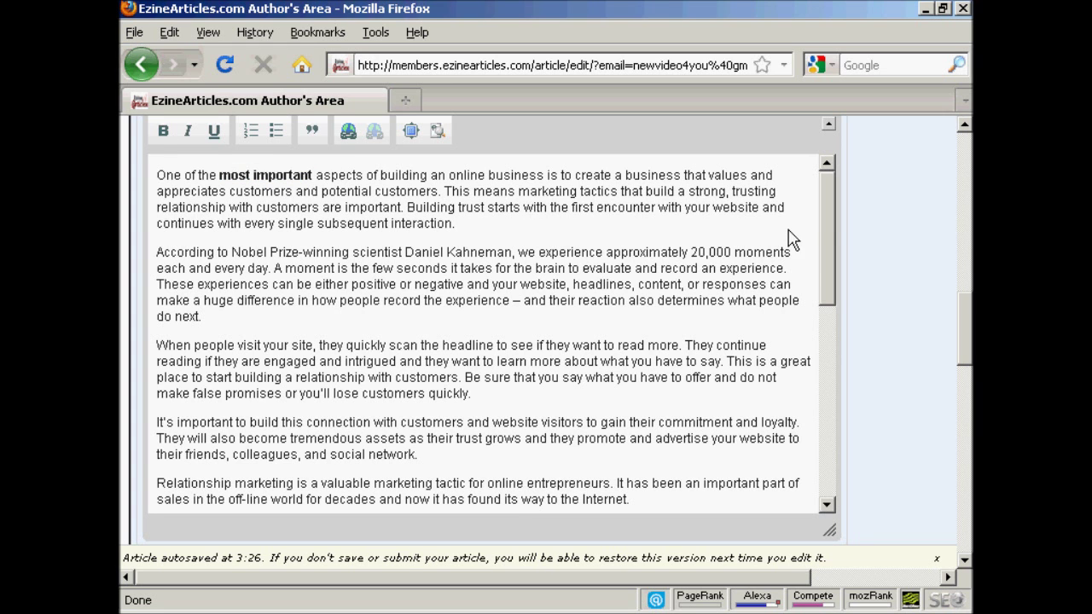
Add the suggested keywords "customer relationships", "create strong customer", "strong customer relationships" and "strong customer" to the Keywords field.
{"action": "left_click_drag", "start_coordinate": [829, 225], "coordinate": [827, 495]}
{"action": "left_click_drag", "start_coordinate": [971, 323], "coordinate": [971, 388]}
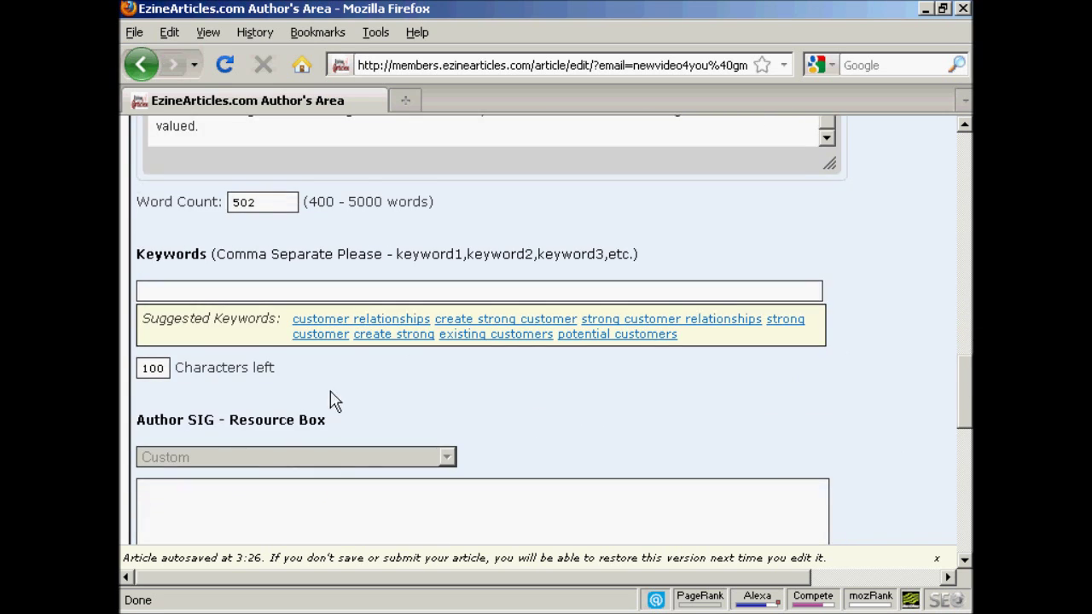
{"action": "left_click", "coordinate": [149, 291]}
{"action": "left_click", "coordinate": [373, 324]}
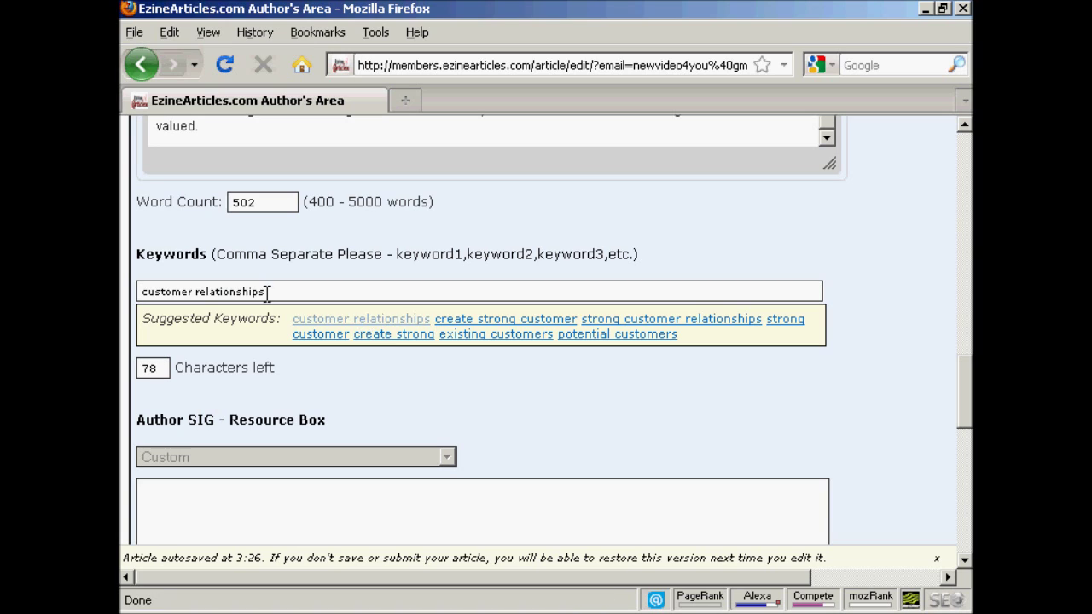
{"action": "left_click", "coordinate": [483, 322]}
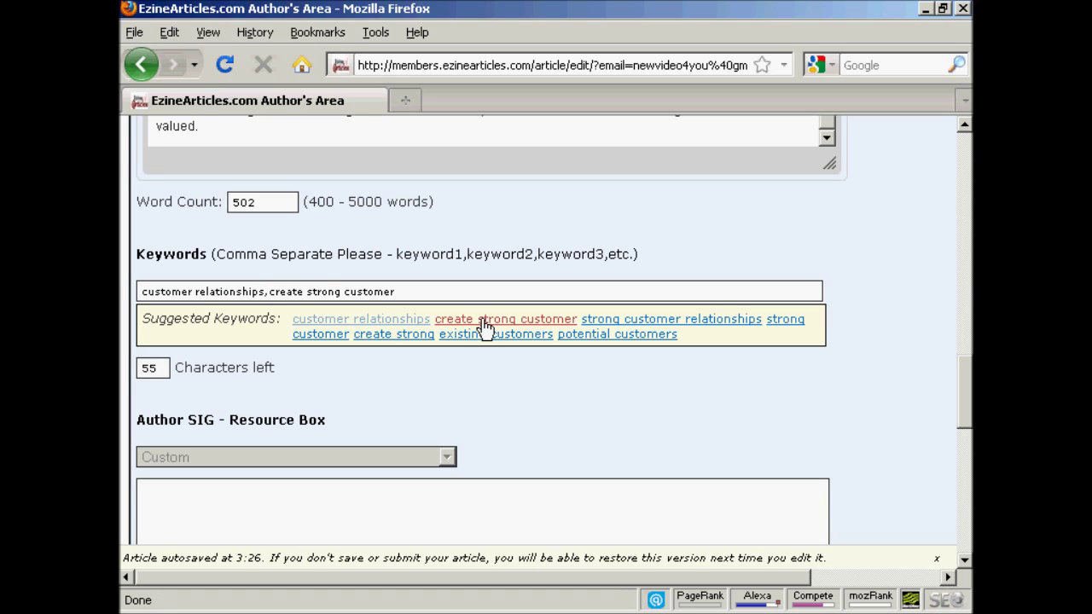
{"action": "left_click", "coordinate": [644, 322]}
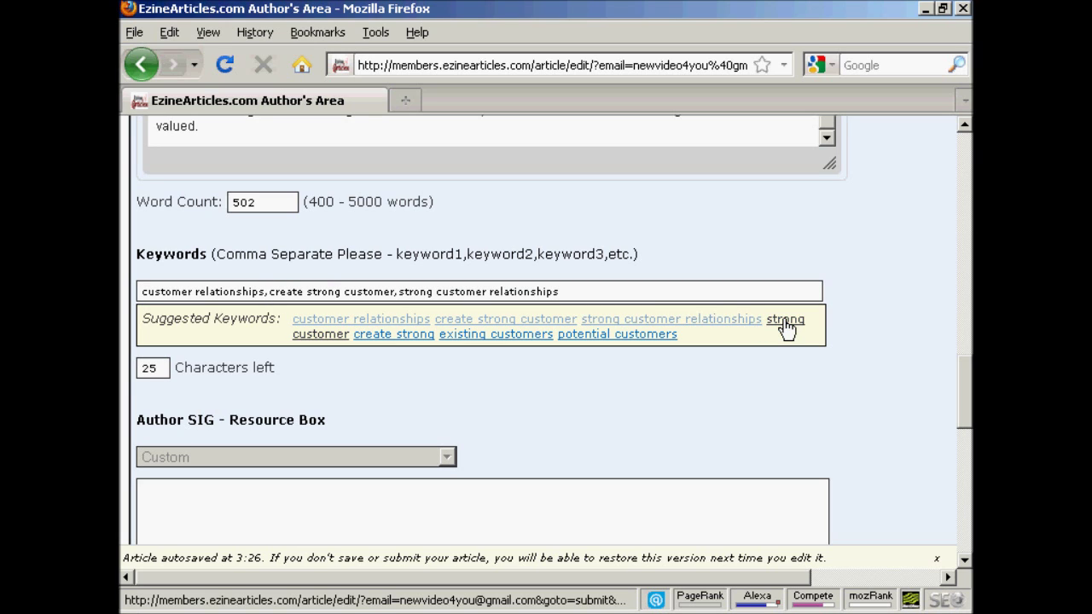
{"action": "left_click", "coordinate": [785, 329]}
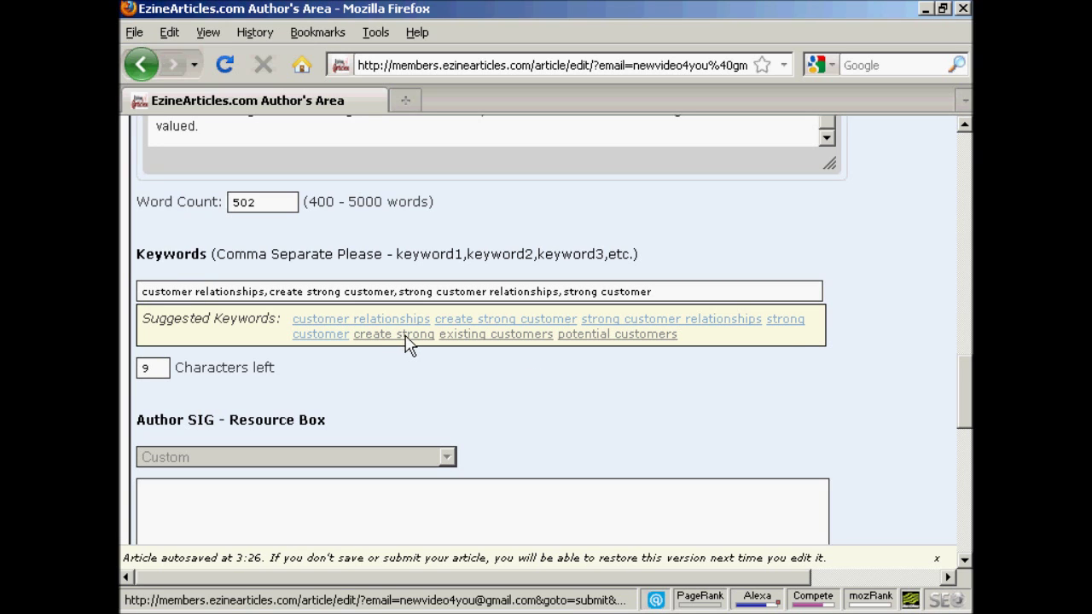
{"action": "scroll", "coordinate": [529, 375], "scroll_direction": "down", "scroll_amount": 5}
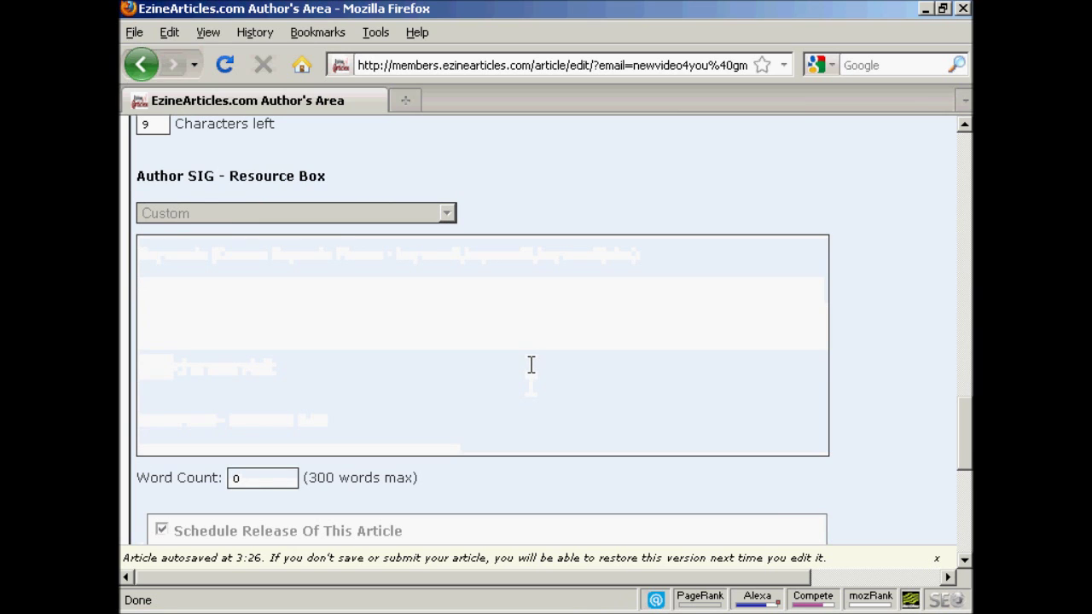
{"action": "left_click", "coordinate": [160, 259]}
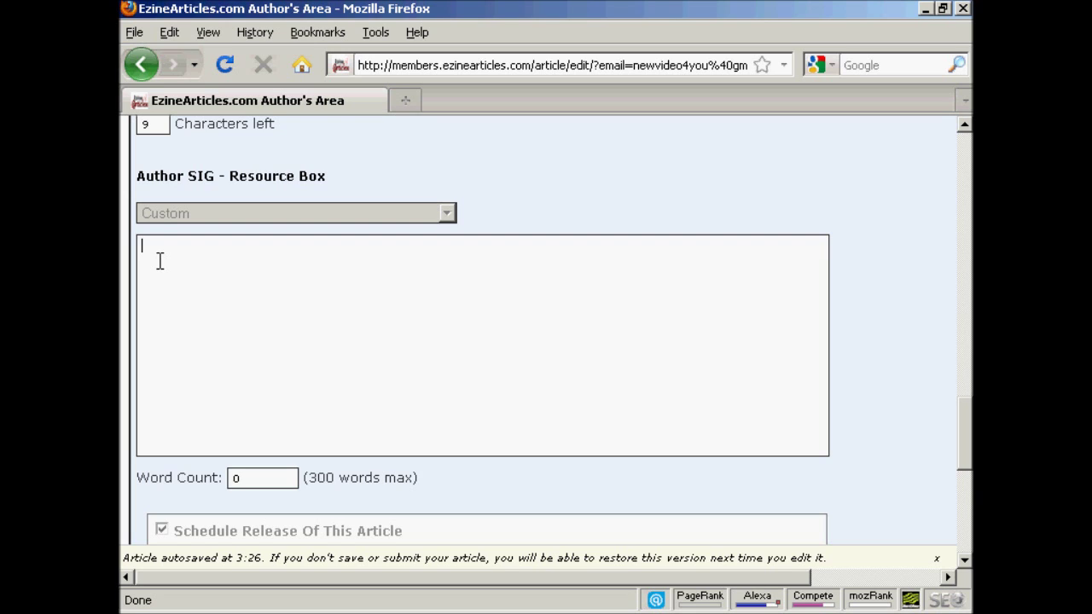
{"action": "key", "text": "ctrl+v"}
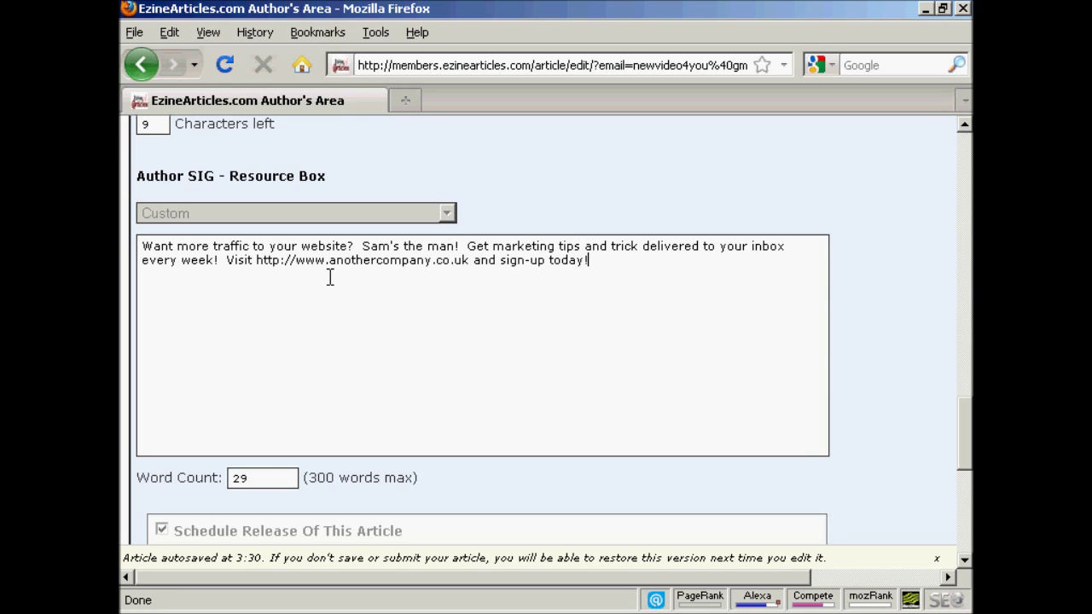
Preview the article, check its body and the resource box link at the end, and close the preview.
{"action": "left_click_drag", "start_coordinate": [968, 422], "coordinate": [967, 504]}
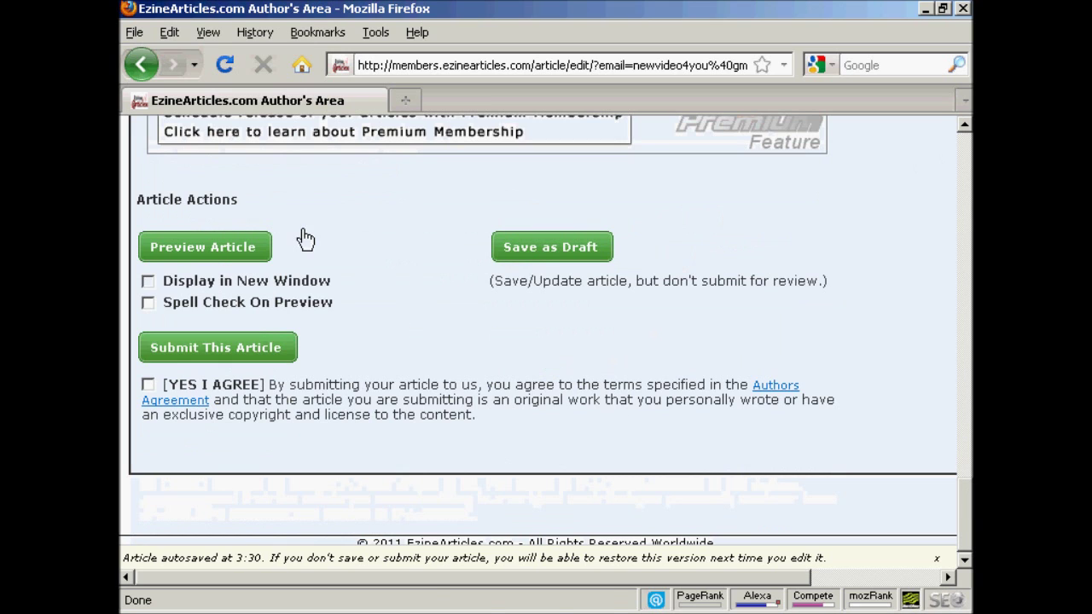
{"action": "left_click", "coordinate": [211, 252]}
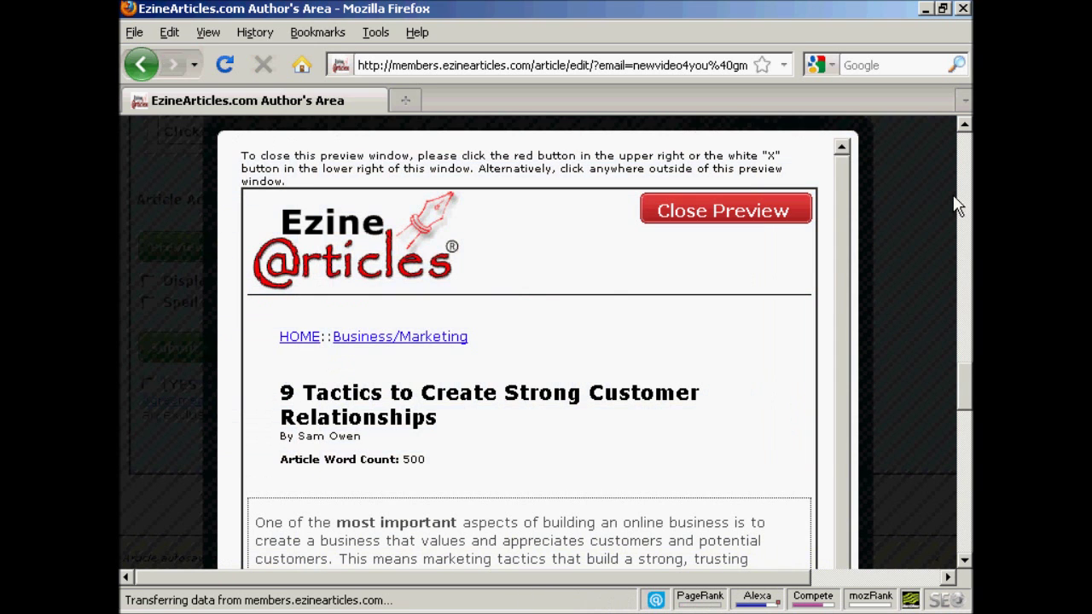
{"action": "scroll", "coordinate": [969, 400], "scroll_direction": "down", "scroll_amount": 2}
{"action": "scroll", "coordinate": [969, 408], "scroll_direction": "down", "scroll_amount": 3}
{"action": "scroll", "coordinate": [969, 408], "scroll_direction": "down", "scroll_amount": 3}
{"action": "scroll", "coordinate": [529, 342], "scroll_direction": "down", "scroll_amount": 12}
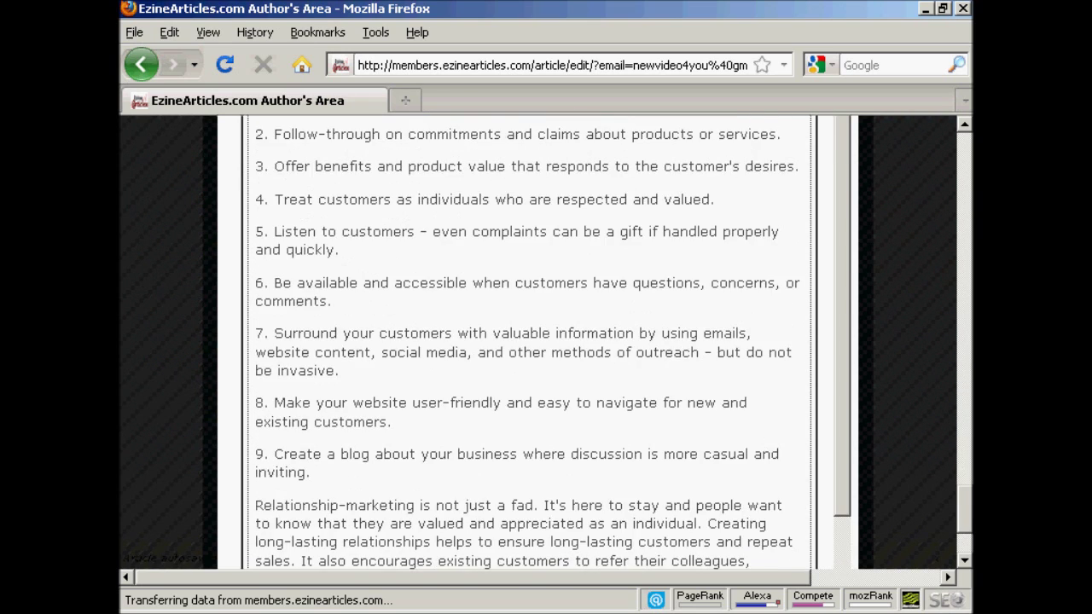
{"action": "scroll", "coordinate": [529, 341], "scroll_direction": "down", "scroll_amount": 3}
{"action": "left_click_drag", "start_coordinate": [842, 336], "coordinate": [848, 458]}
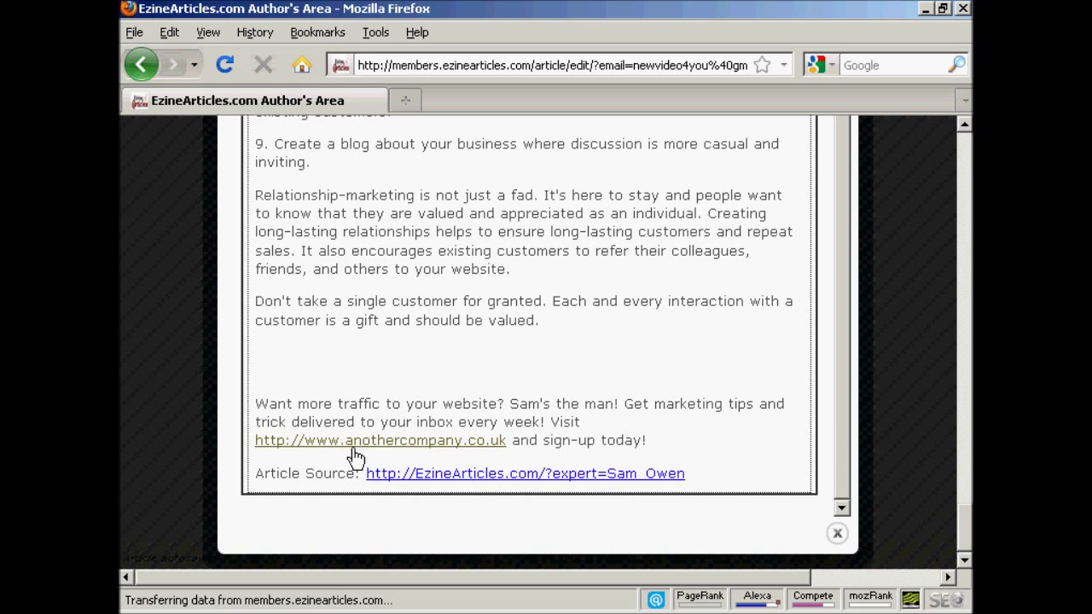
{"action": "left_click", "coordinate": [836, 537]}
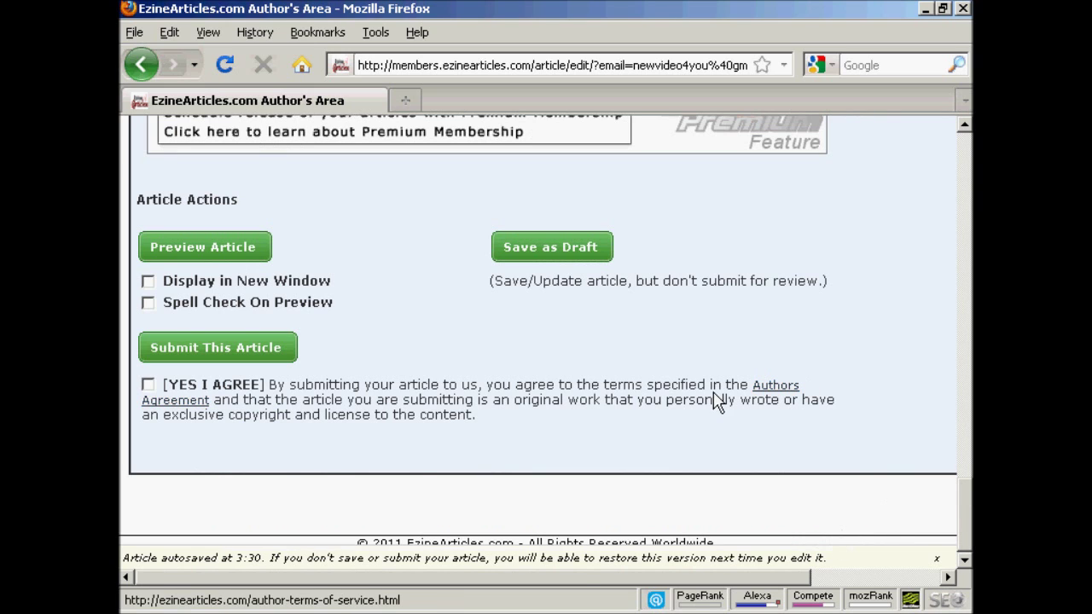
Accept the Authors Agreement and submit the article for review.
{"action": "left_click", "coordinate": [147, 385]}
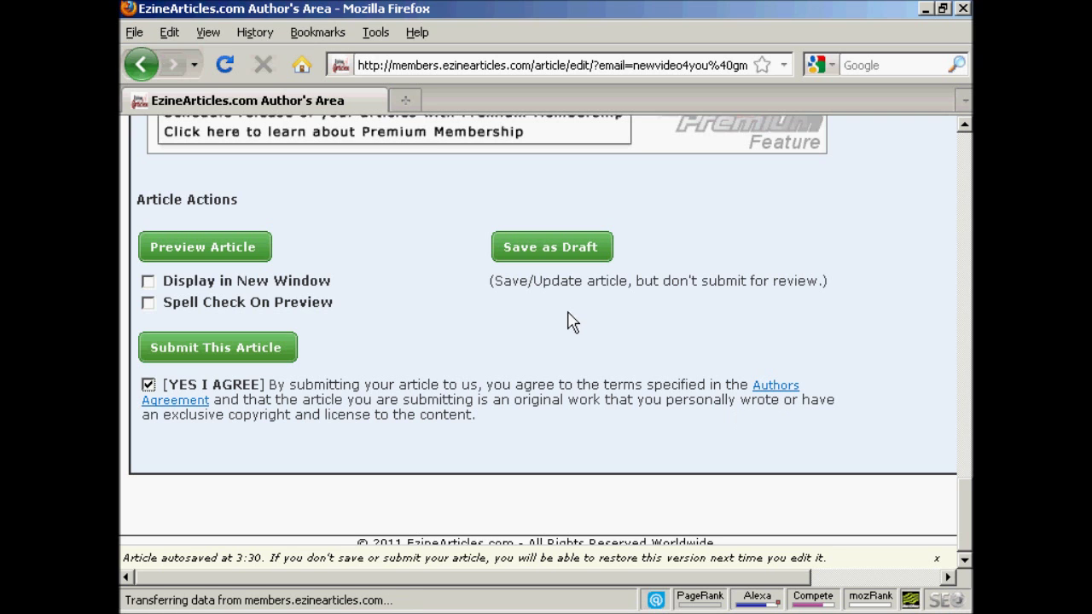
{"action": "left_click", "coordinate": [242, 351]}
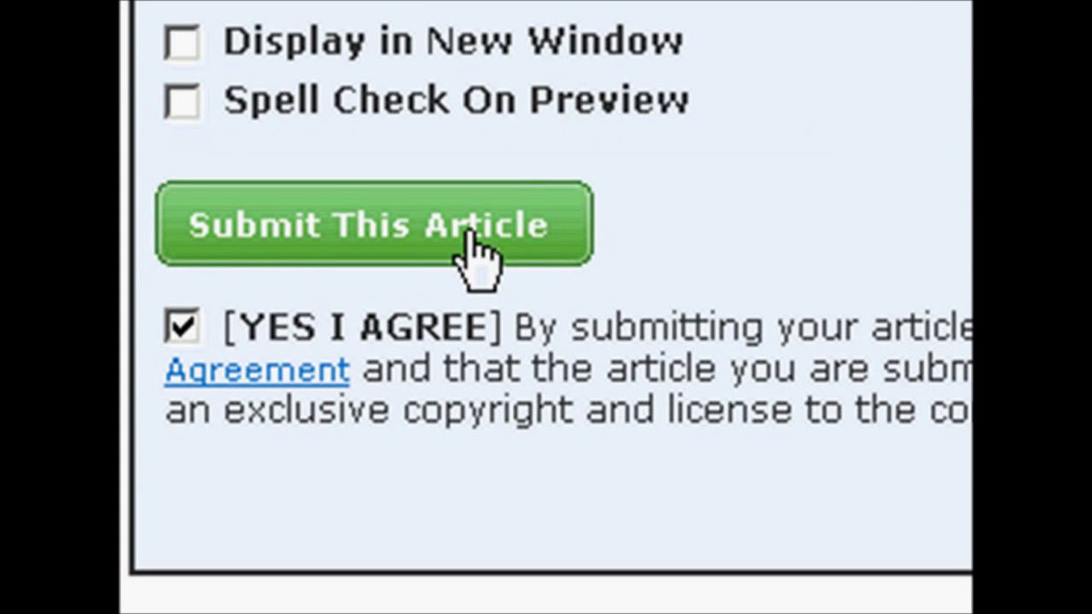